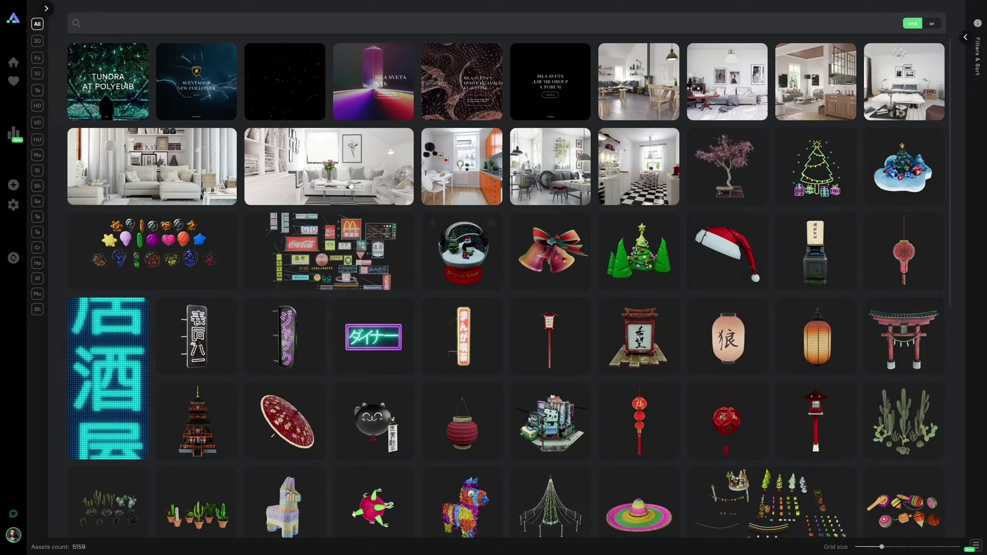
Step: Filter the library to 3D Models, then Electronics, then Human, and scroll the human assets
{"action": "left_click", "coordinate": [47, 8]}
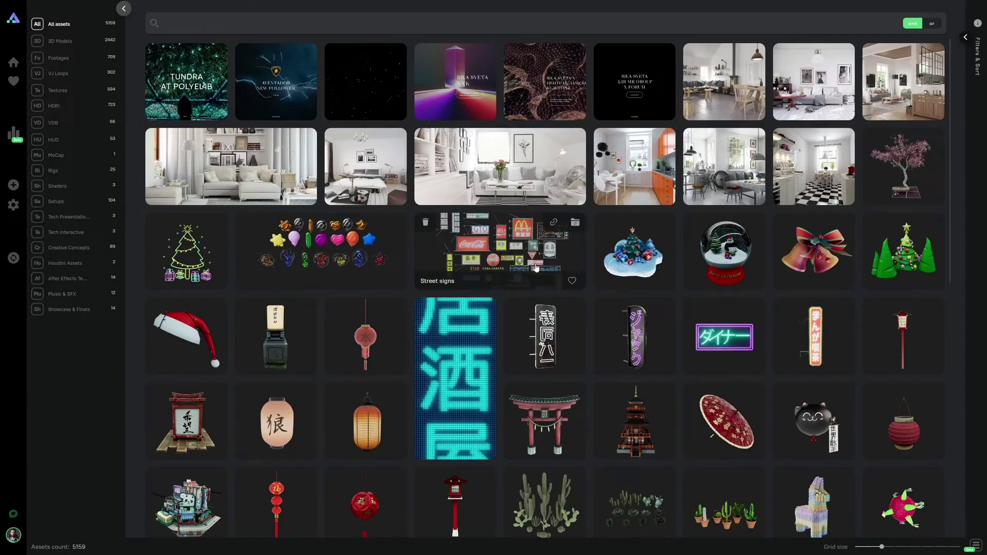
{"action": "left_click", "coordinate": [75, 43]}
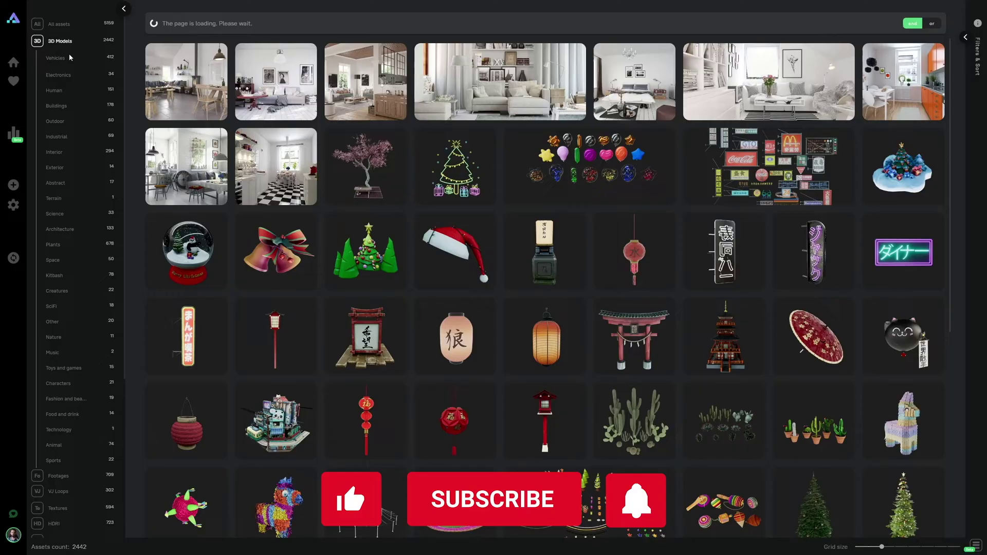
{"action": "left_click", "coordinate": [68, 76]}
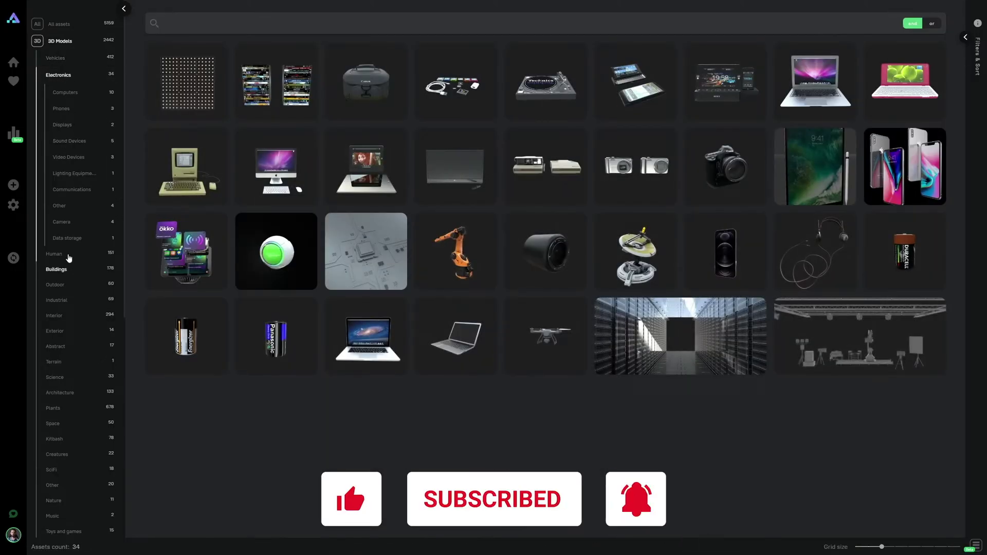
{"action": "left_click", "coordinate": [69, 255]}
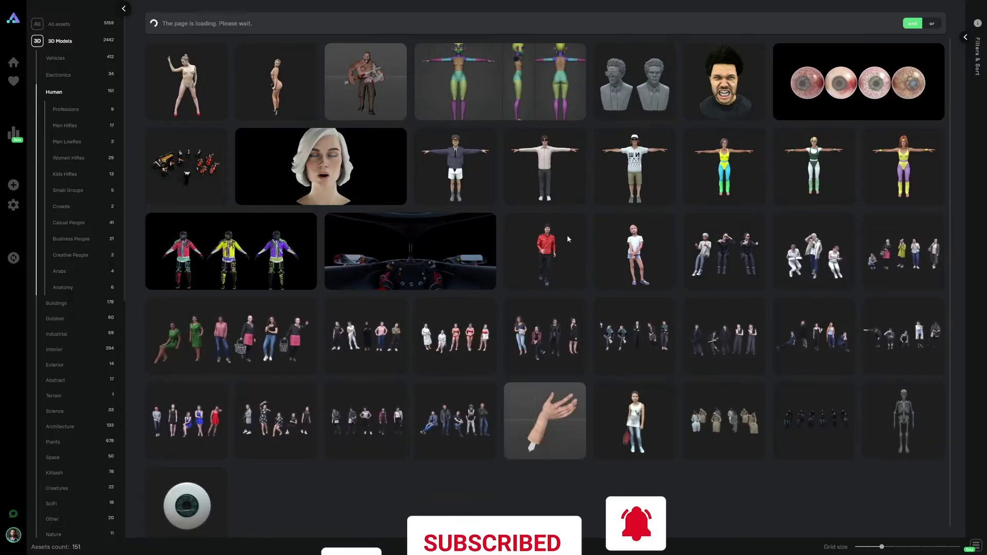
{"action": "scroll", "coordinate": [719, 309], "scroll_direction": "down", "scroll_amount": 5}
{"action": "scroll", "coordinate": [714, 335], "scroll_direction": "down", "scroll_amount": 5}
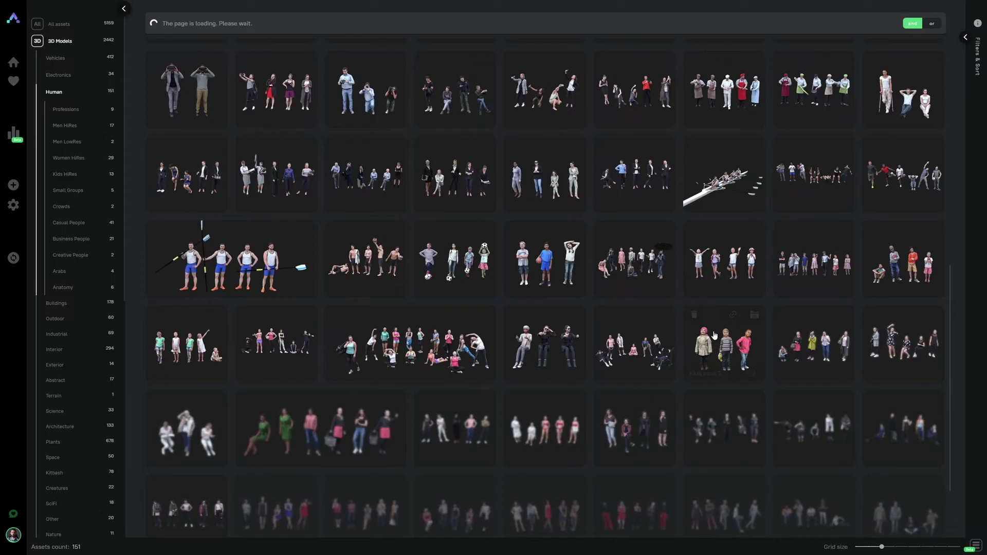
Step: Filter the library by the MTS_cube_2108 project, then clear that project filter
{"action": "scroll", "coordinate": [714, 335], "scroll_direction": "down", "scroll_amount": 3}
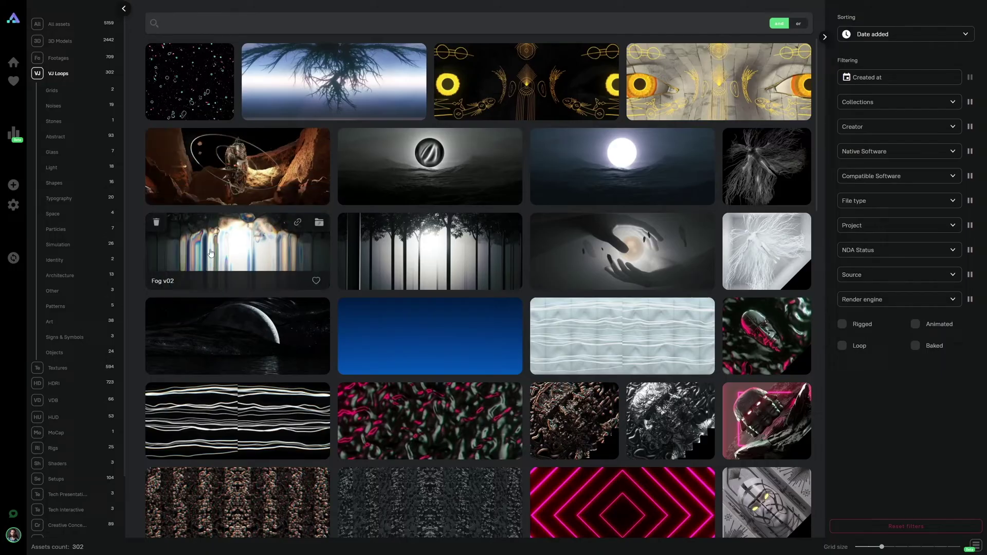
{"action": "scroll", "coordinate": [636, 251], "scroll_direction": "down", "scroll_amount": 5}
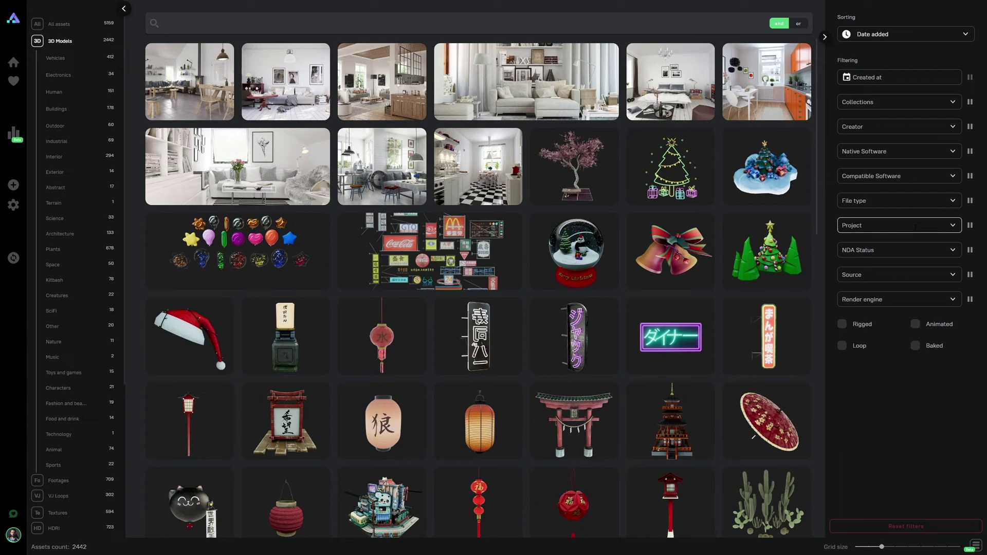
{"action": "left_click", "coordinate": [915, 227]}
{"action": "type", "text": "mts"}
{"action": "left_click", "coordinate": [890, 246]}
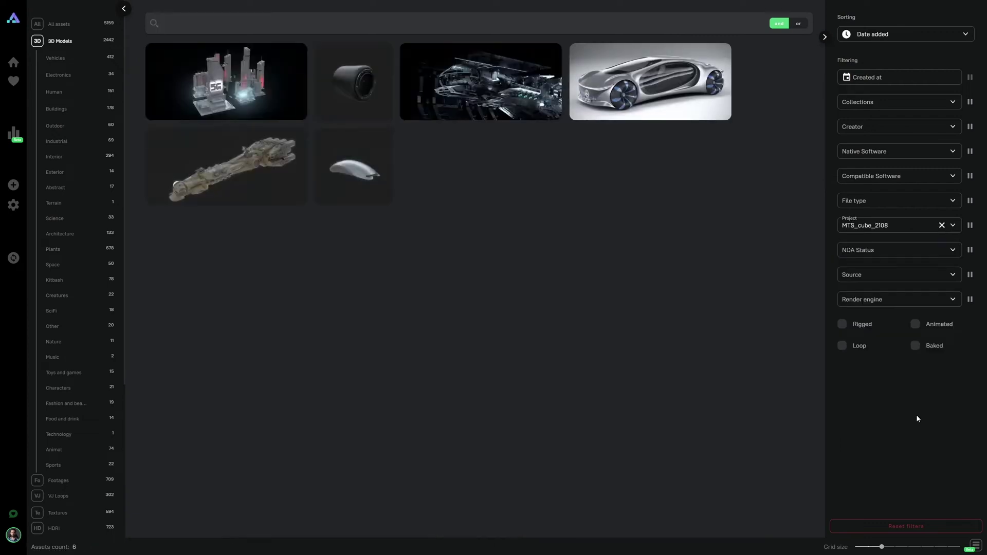
{"action": "left_click", "coordinate": [942, 225]}
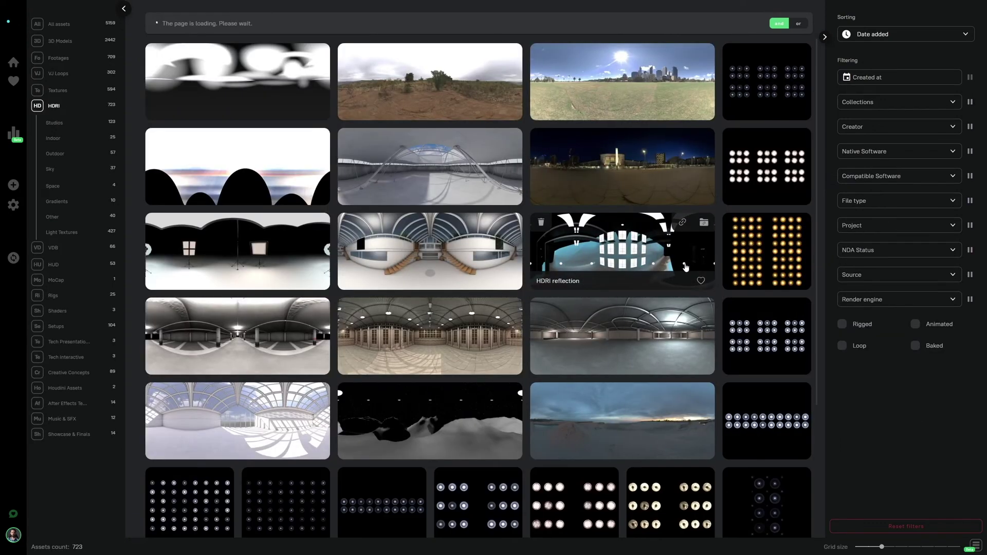
Step: Browse the outdoor HDRI environments, then show the VDB cloud and smoke assets
{"action": "left_click", "coordinate": [59, 156]}
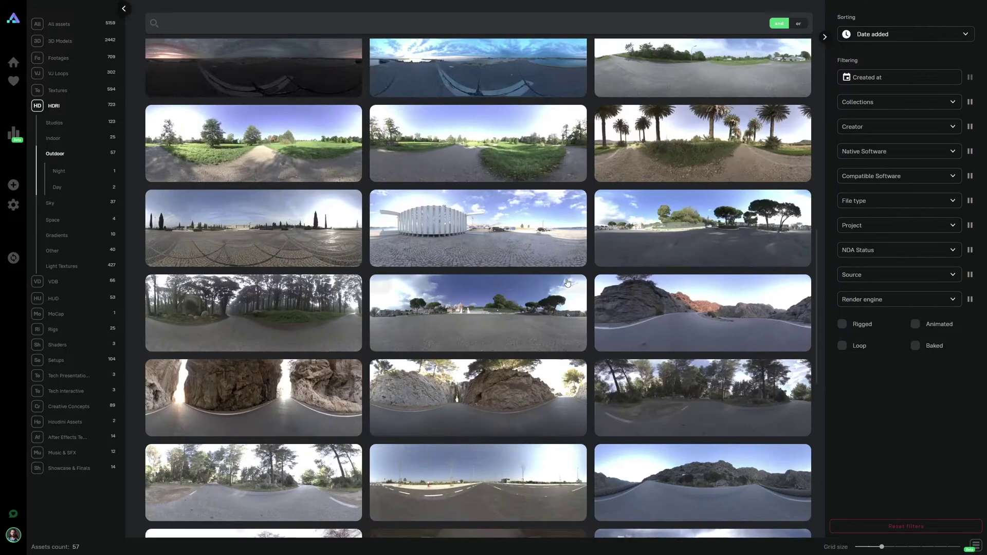
{"action": "scroll", "coordinate": [611, 323], "scroll_direction": "down", "scroll_amount": 5}
{"action": "scroll", "coordinate": [612, 323], "scroll_direction": "up", "scroll_amount": 3}
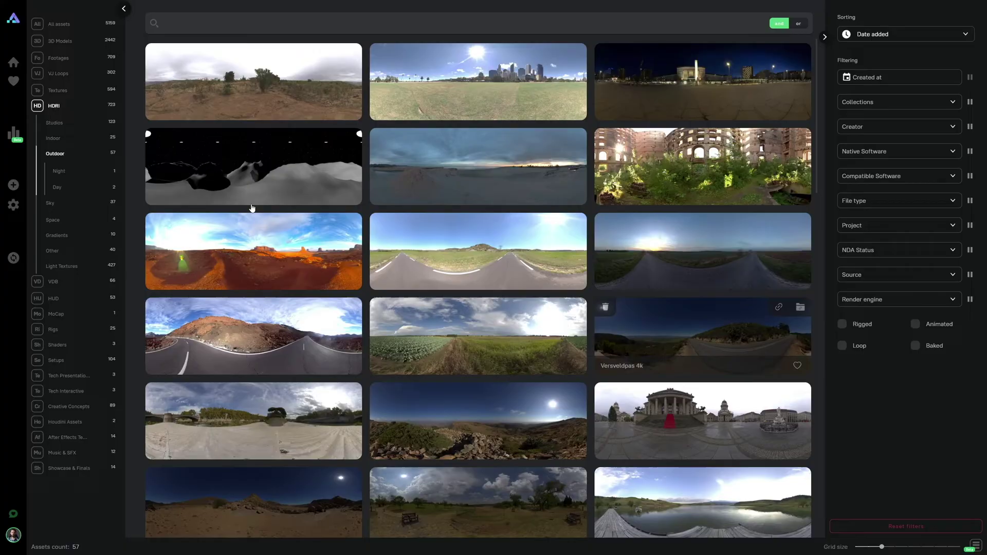
{"action": "left_click", "coordinate": [113, 282]}
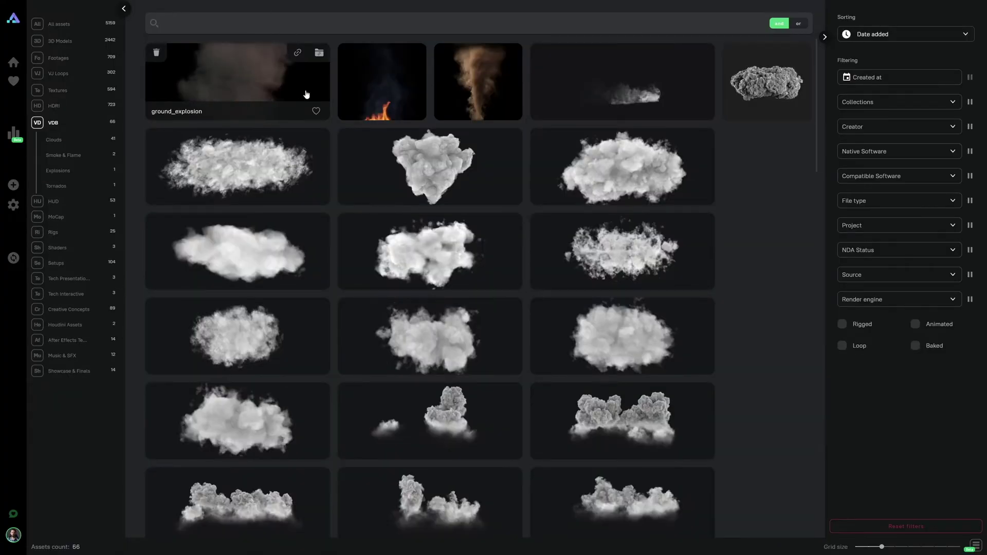
{"action": "scroll", "coordinate": [699, 211], "scroll_direction": "down", "scroll_amount": 5}
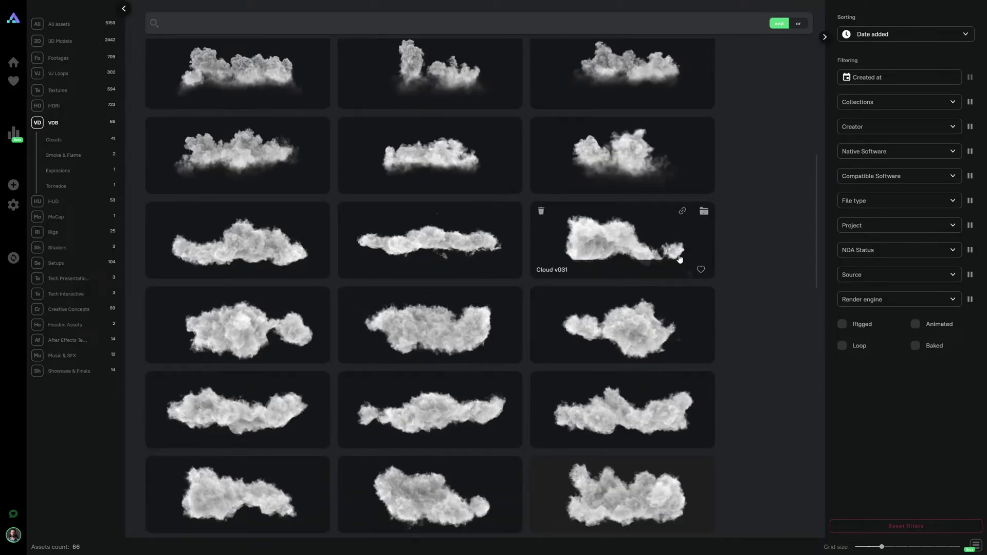
Step: Drop the base mesh files into the Import assets form
{"action": "scroll", "coordinate": [695, 266], "scroll_direction": "down", "scroll_amount": 2}
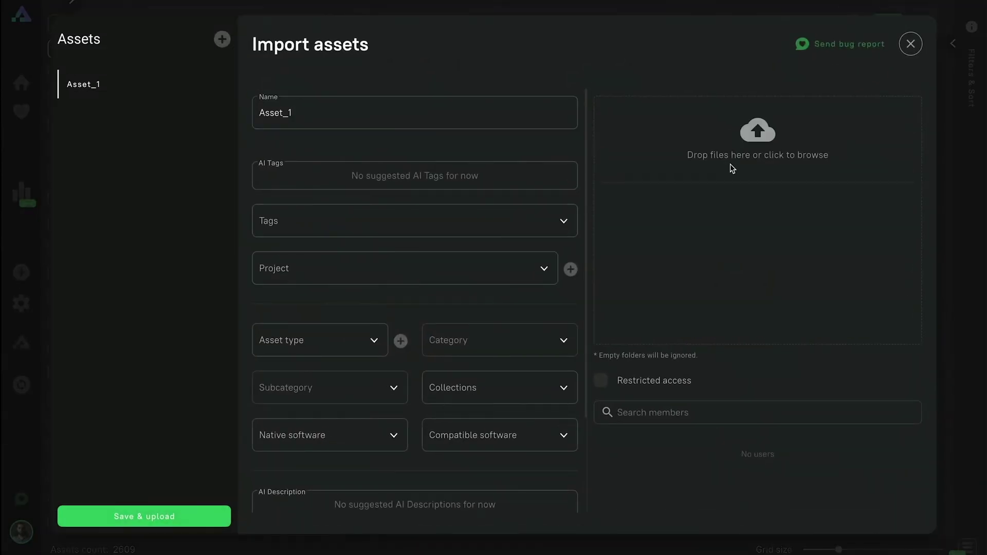
{"action": "left_click_drag", "start_coordinate": [754, 146], "coordinate": [756, 149]}
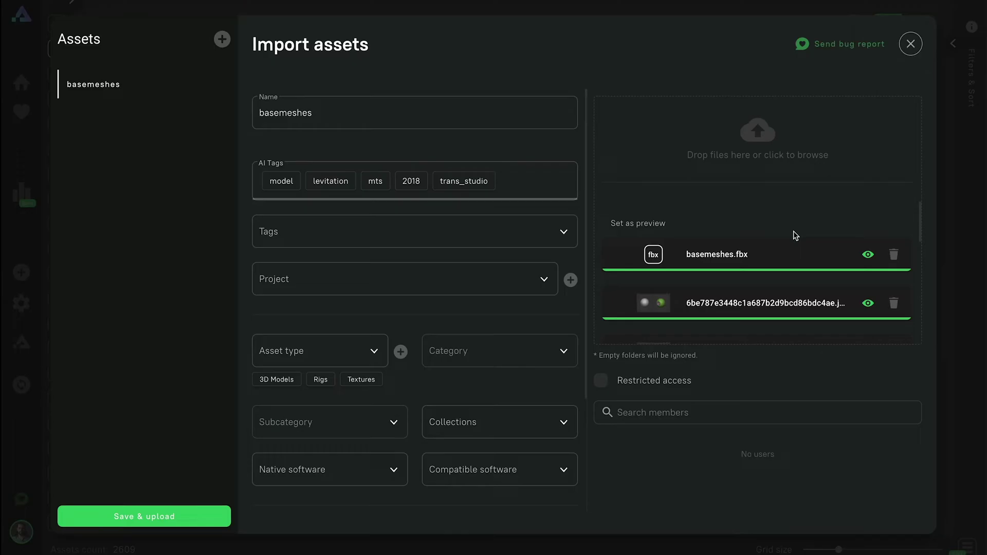
{"action": "scroll", "coordinate": [795, 236], "scroll_direction": "down", "scroll_amount": 2}
{"action": "scroll", "coordinate": [810, 265], "scroll_direction": "down", "scroll_amount": 2}
{"action": "scroll", "coordinate": [810, 264], "scroll_direction": "up", "scroll_amount": 1}
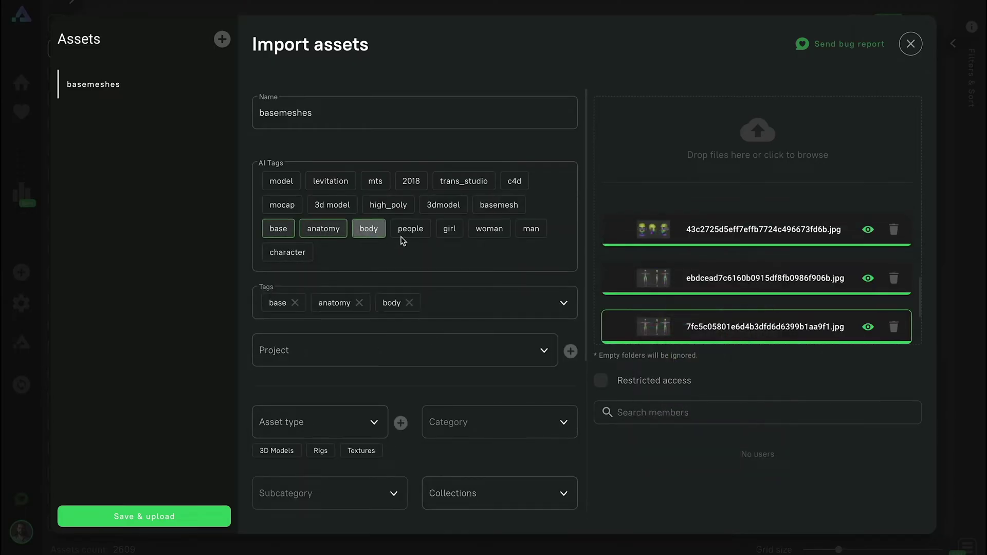
Step: Add the woman, man, 3dmodel and model tags and set asset type to 3D Models
{"action": "left_click", "coordinate": [484, 239]}
{"action": "left_click", "coordinate": [531, 229]}
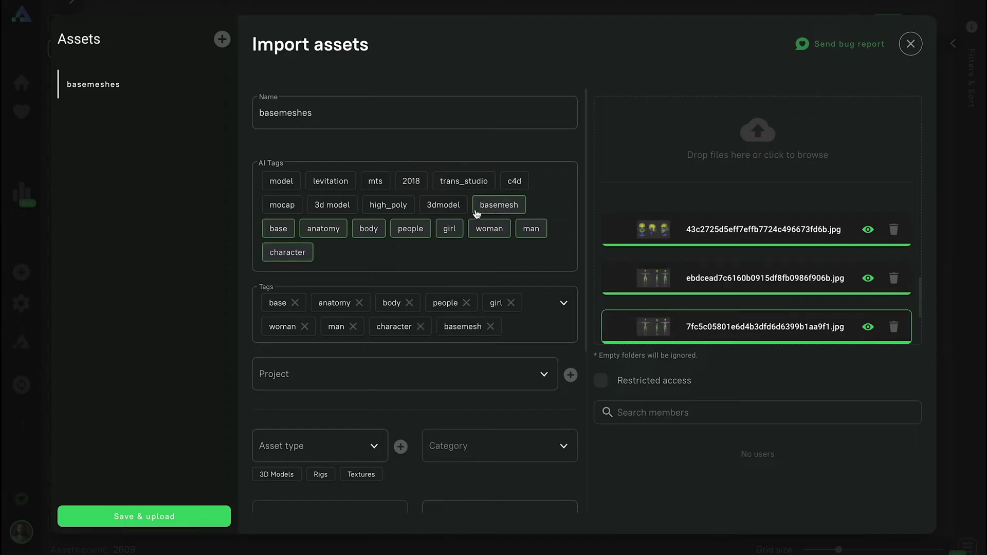
{"action": "left_click", "coordinate": [443, 204]}
{"action": "left_click", "coordinate": [282, 181]}
{"action": "scroll", "coordinate": [319, 309], "scroll_direction": "down", "scroll_amount": 3}
{"action": "left_click", "coordinate": [276, 365]}
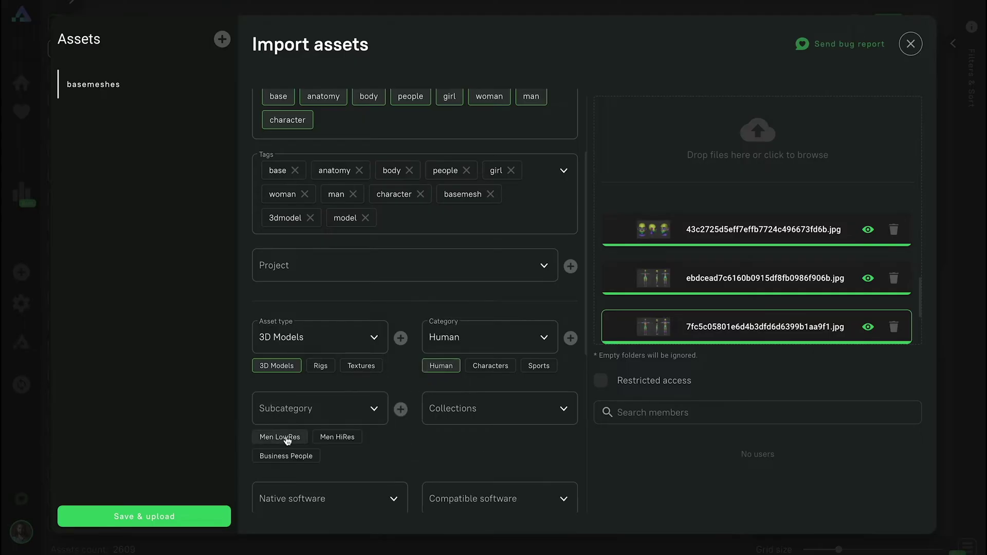
Step: Copy the AI description in and save and upload the Human base mesh asset
{"action": "scroll", "coordinate": [420, 449], "scroll_direction": "down", "scroll_amount": 3}
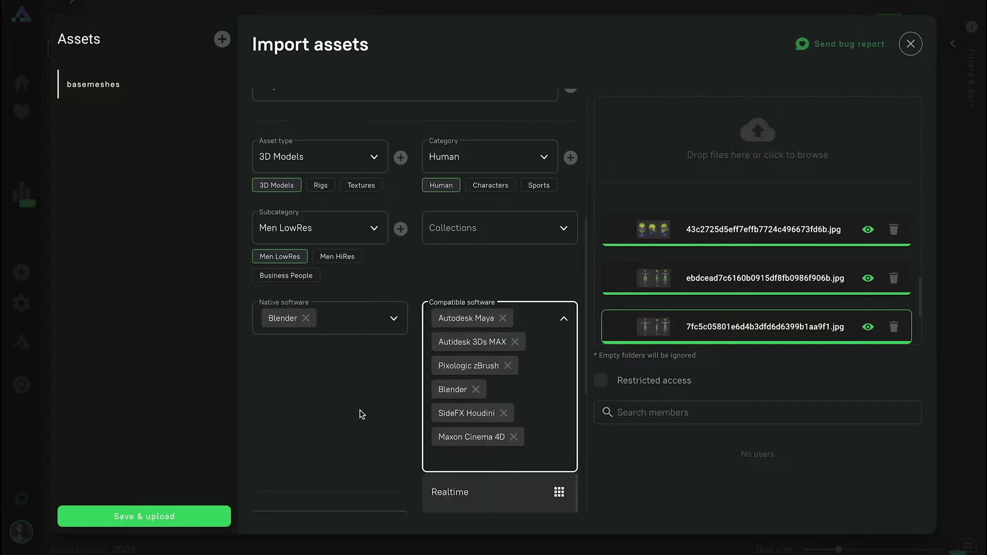
{"action": "scroll", "coordinate": [360, 411], "scroll_direction": "down", "scroll_amount": 3}
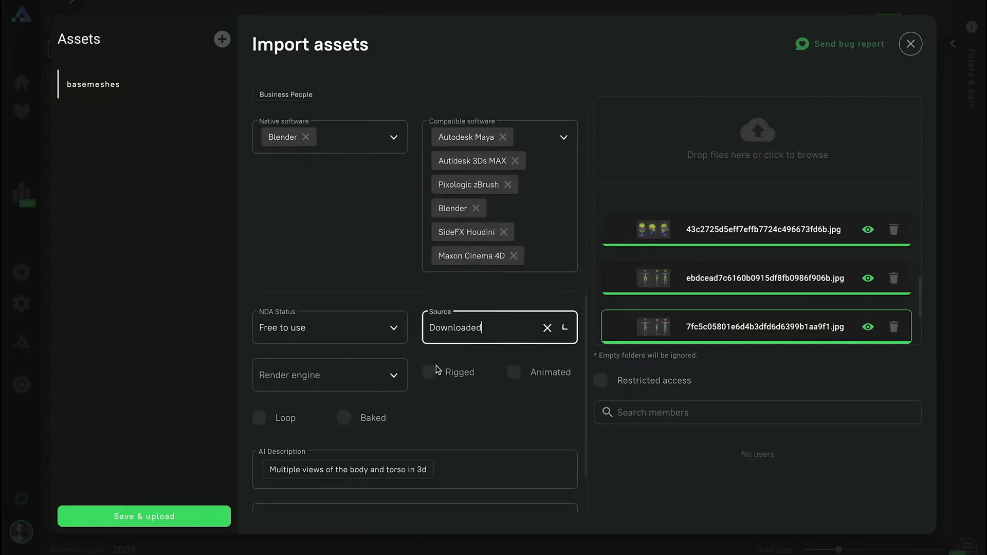
{"action": "scroll", "coordinate": [437, 324], "scroll_direction": "down", "scroll_amount": 1}
{"action": "scroll", "coordinate": [469, 339], "scroll_direction": "down", "scroll_amount": 1}
{"action": "left_click", "coordinate": [315, 377]}
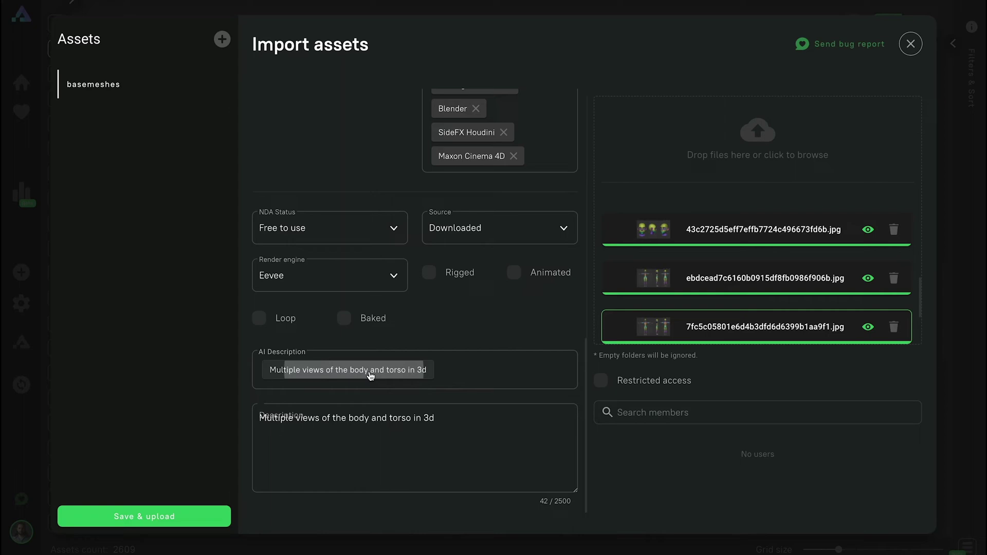
{"action": "scroll", "coordinate": [523, 423], "scroll_direction": "up", "scroll_amount": 10}
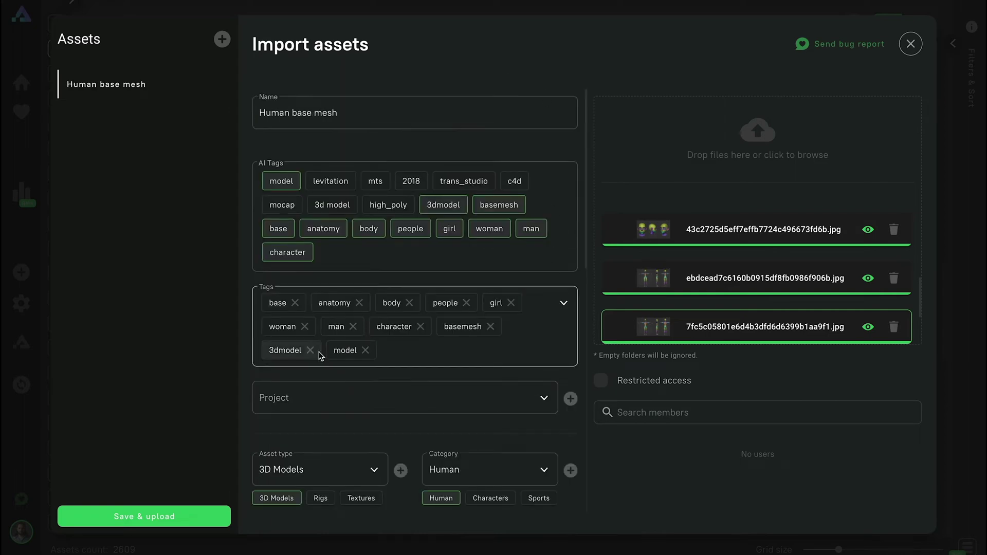
{"action": "left_click", "coordinate": [158, 520]}
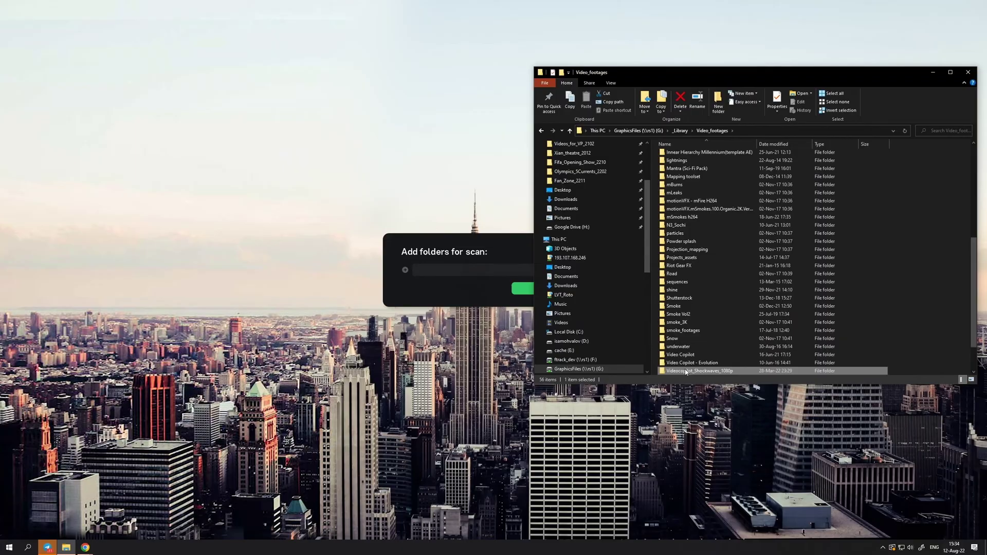
Step: Scan the Videocopilot_Shockwaves_1080p folder's Shockwave files in Asseta Assistant
{"action": "mouse_move", "coordinate": [687, 371]}
{"action": "left_mouse_down"}
{"action": "mouse_move", "coordinate": [462, 281]}
{"action": "mouse_move", "coordinate": [464, 272]}
{"action": "left_mouse_up"}
{"action": "left_click", "coordinate": [934, 72]}
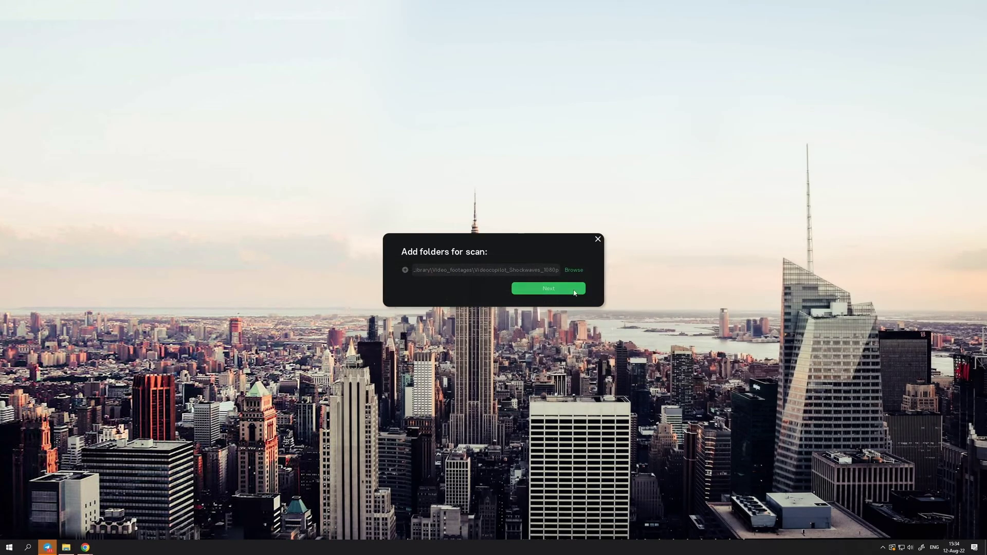
{"action": "left_click", "coordinate": [574, 292]}
{"action": "type", "text": "Shockwave"}
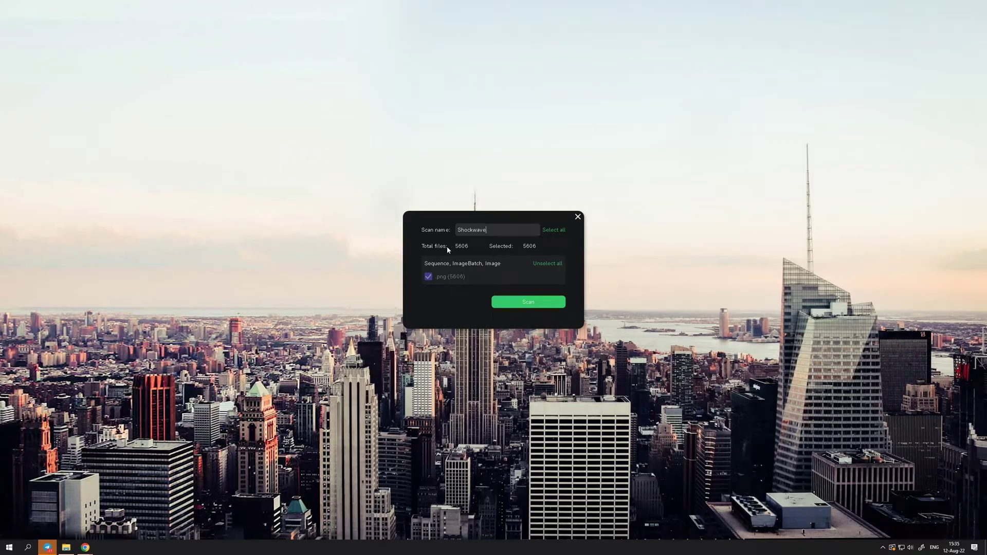
{"action": "key", "text": "Return"}
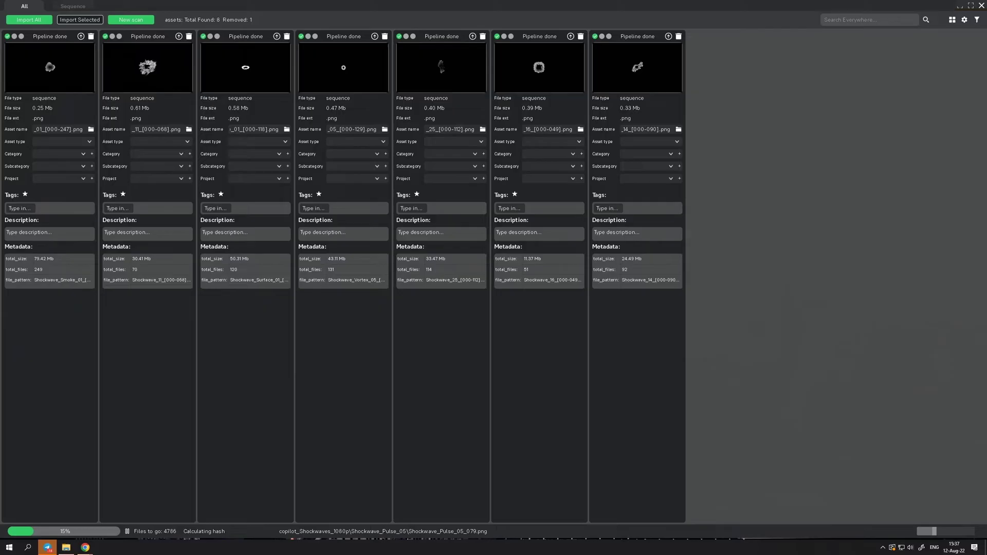
Step: Switch to a compact grid, dismiss the scan-done notice and scroll to the last row
{"action": "left_click", "coordinate": [952, 21]}
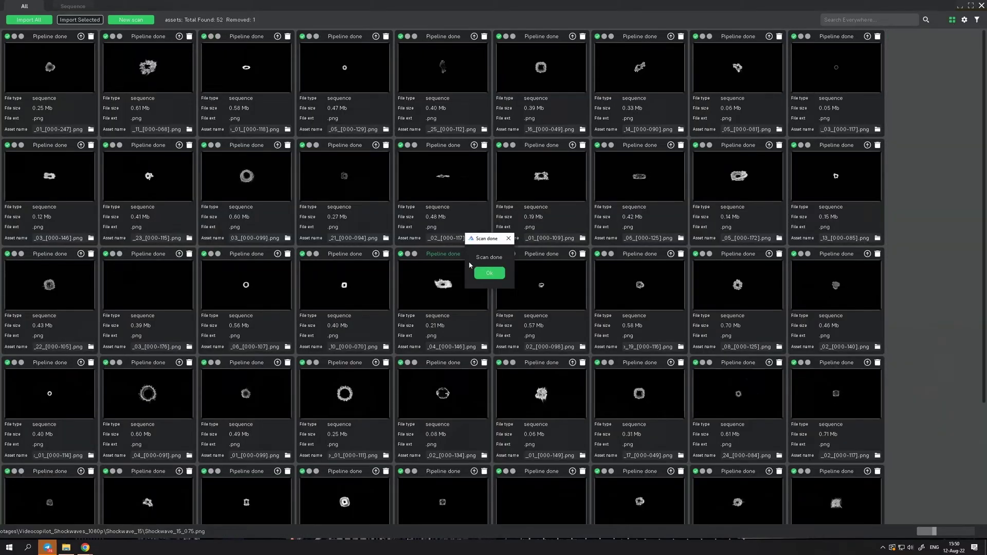
{"action": "left_click", "coordinate": [490, 273]}
{"action": "scroll", "coordinate": [698, 380], "scroll_direction": "down", "scroll_amount": 2}
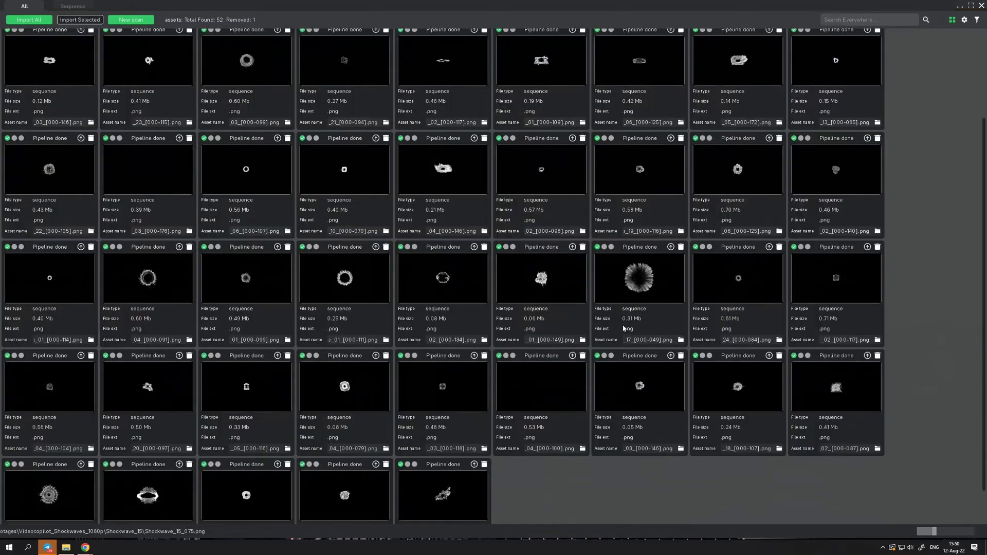
{"action": "scroll", "coordinate": [697, 380], "scroll_direction": "down", "scroll_amount": 1}
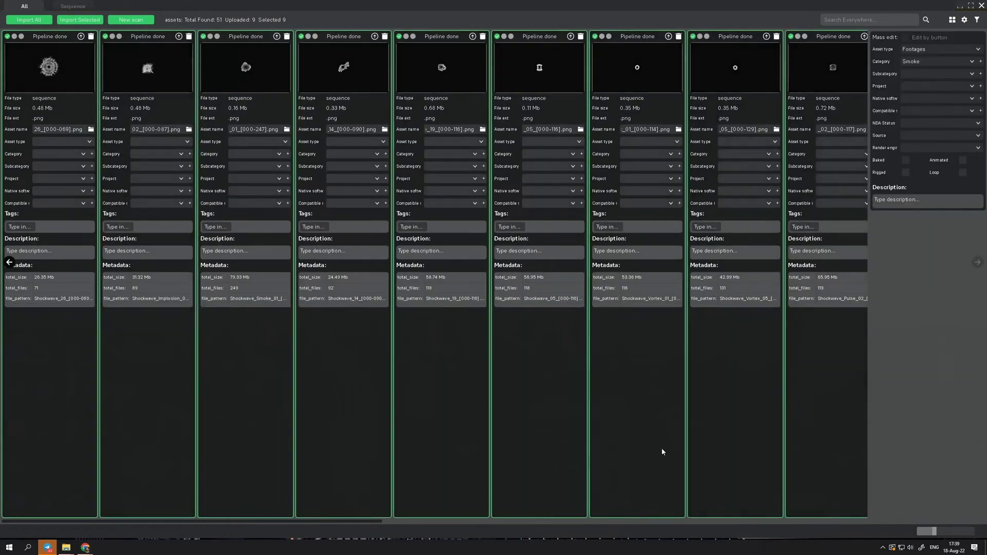
Step: Mass-edit the selected cards to Footages, category 'smoke', compatible with Adobe After Effects
{"action": "scroll", "coordinate": [663, 452], "scroll_direction": "right", "scroll_amount": 10}
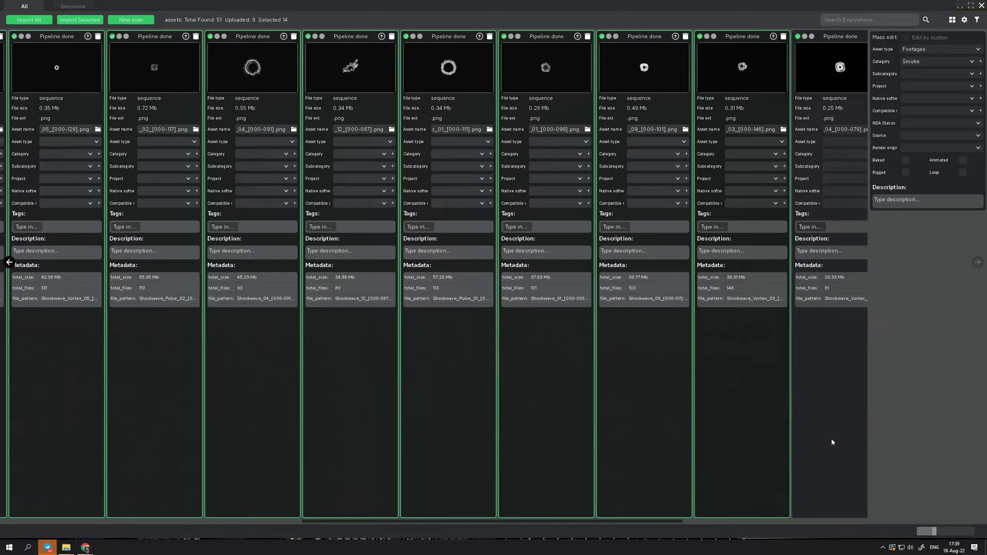
{"action": "left_click", "coordinate": [716, 150]}
{"action": "left_click", "coordinate": [717, 153]}
{"action": "type", "text": "smoke"}
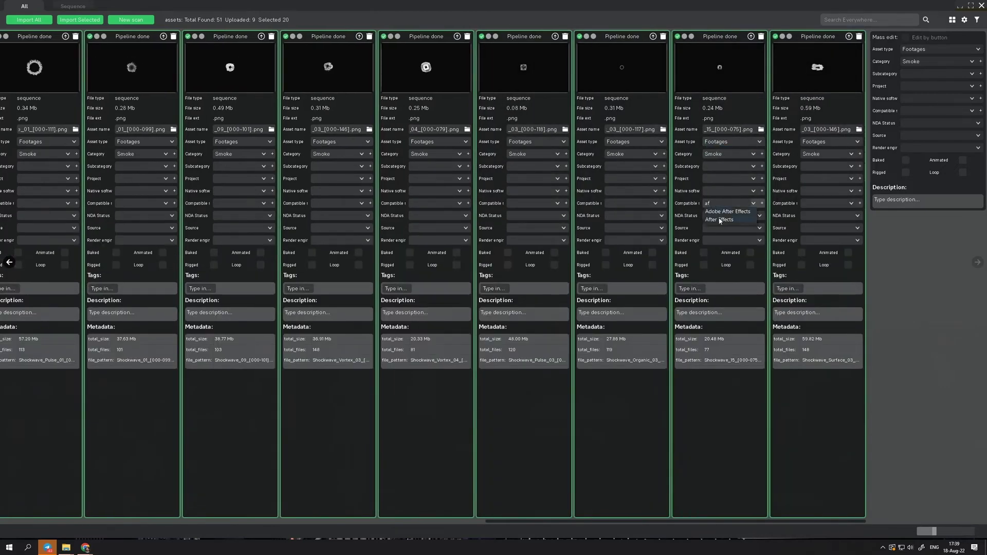
{"action": "left_click", "coordinate": [726, 212]}
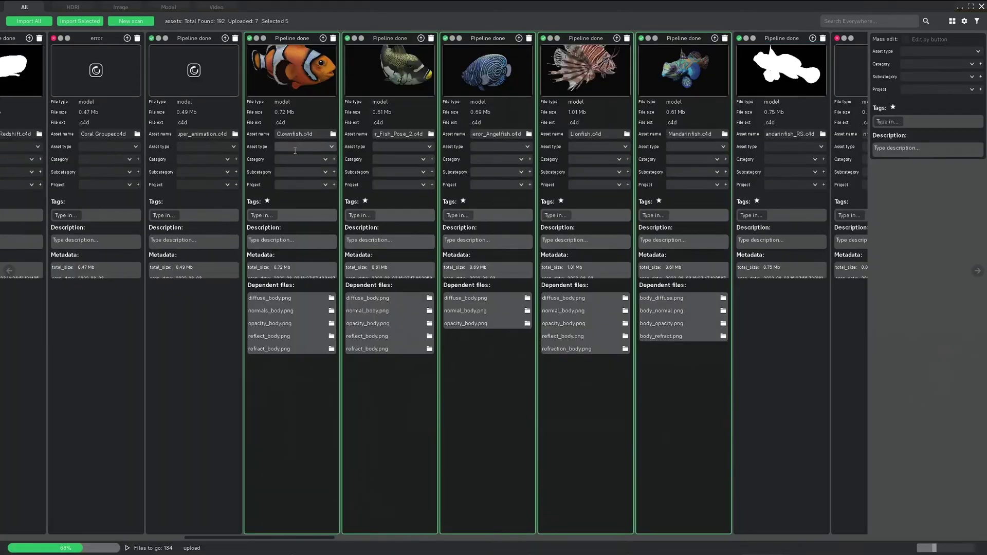
Step: Mass-edit the five fish cards to 3D Models, Animal category, Sea creatures subcategory
{"action": "left_click", "coordinate": [298, 154]}
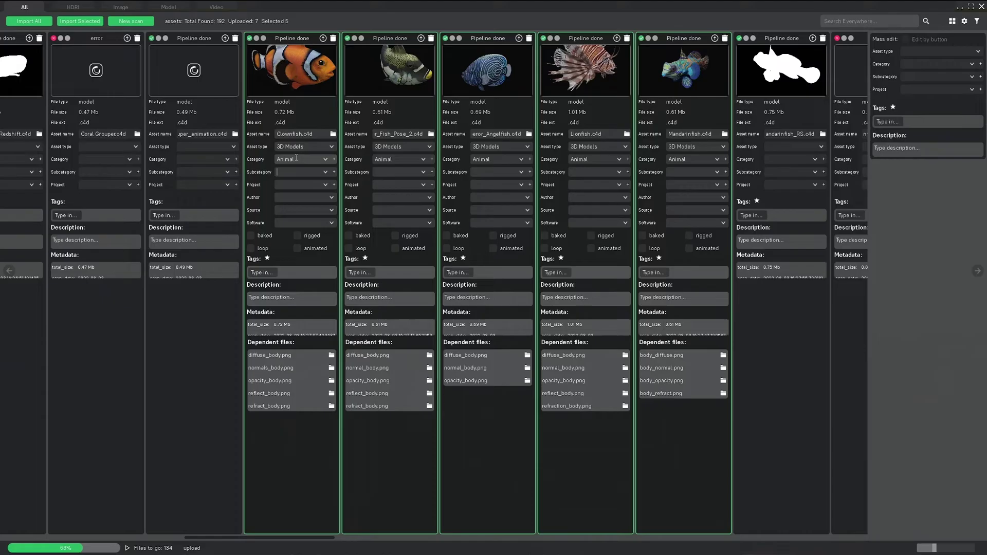
{"action": "type", "text": "ma"}
{"action": "key", "text": "BackSpace"}
{"action": "key", "text": "BackSpace"}
{"action": "type", "text": "sea"}
{"action": "left_click", "coordinate": [292, 188]}
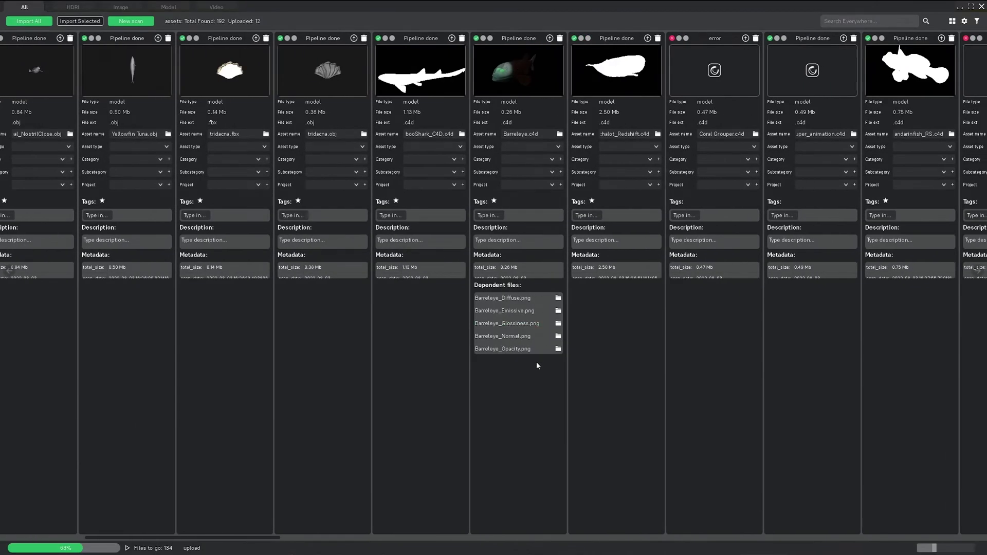
{"action": "scroll", "coordinate": [536, 364], "scroll_direction": "down", "scroll_amount": 3}
{"action": "scroll", "coordinate": [518, 363], "scroll_direction": "down", "scroll_amount": 10}
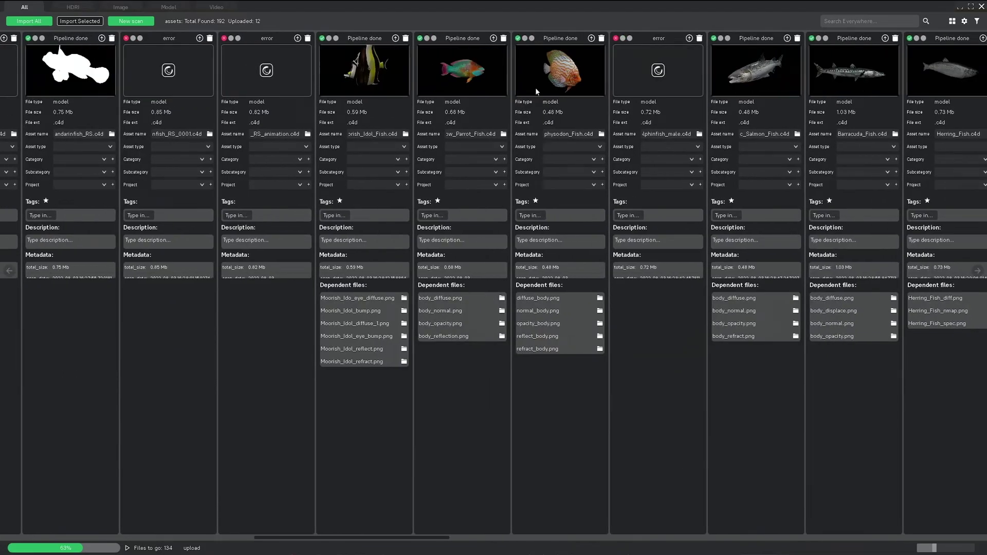
Step: Inspect the Clown_Trigger_Fish_Pose_2.c4d asset's file list and interactive 3D preview
{"action": "scroll", "coordinate": [536, 91], "scroll_direction": "down", "scroll_amount": 1}
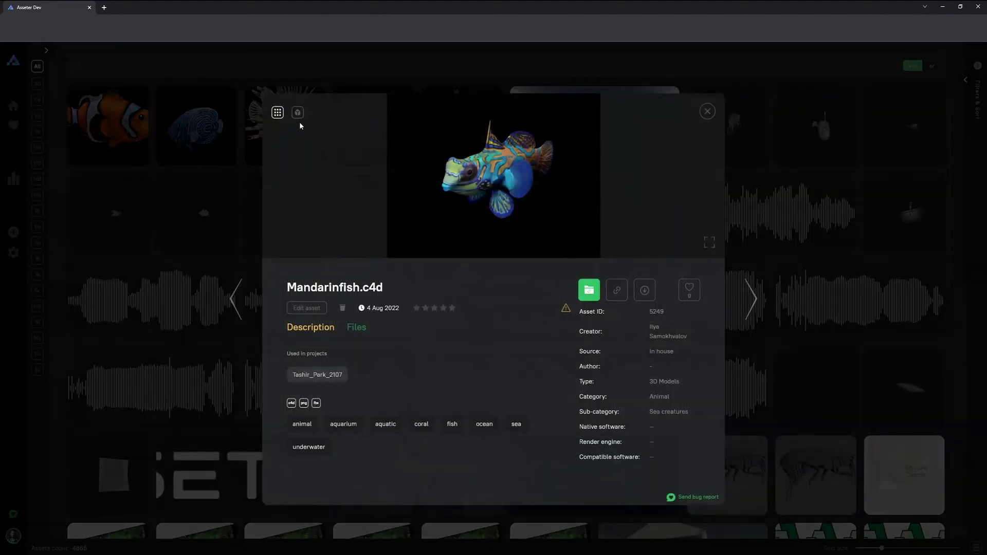
{"action": "left_click", "coordinate": [708, 112]}
{"action": "left_click", "coordinate": [460, 152]}
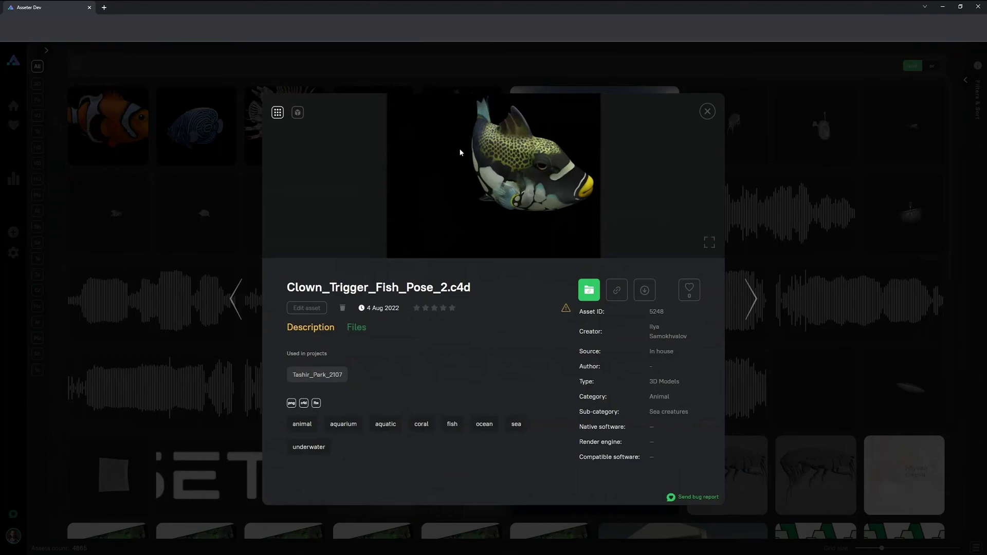
{"action": "left_click", "coordinate": [357, 327]}
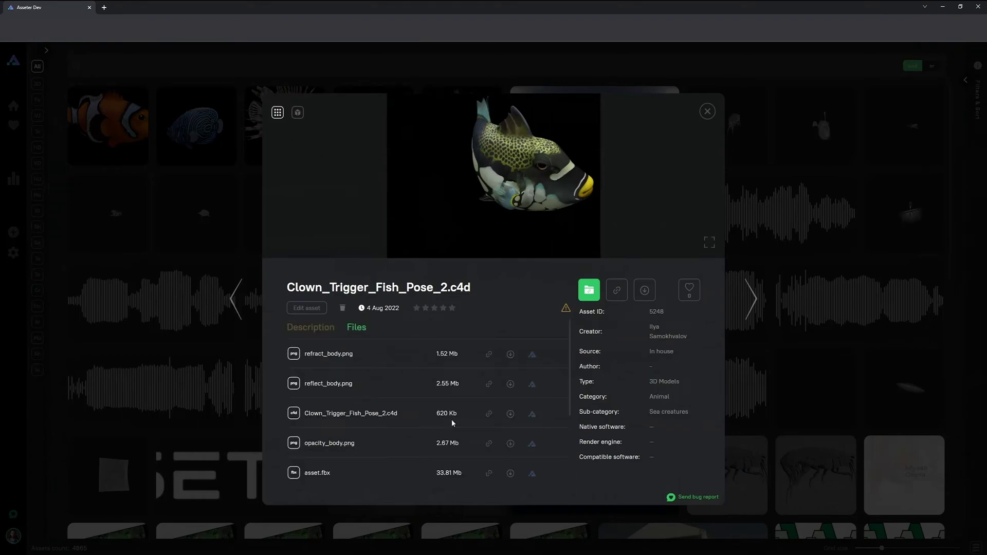
{"action": "left_click", "coordinate": [298, 112]}
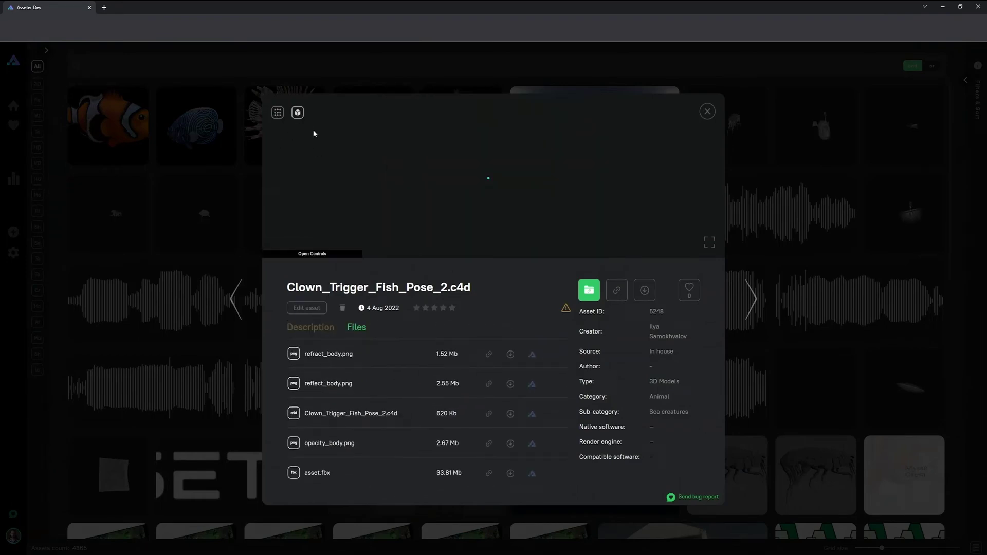
{"action": "left_click", "coordinate": [713, 114]}
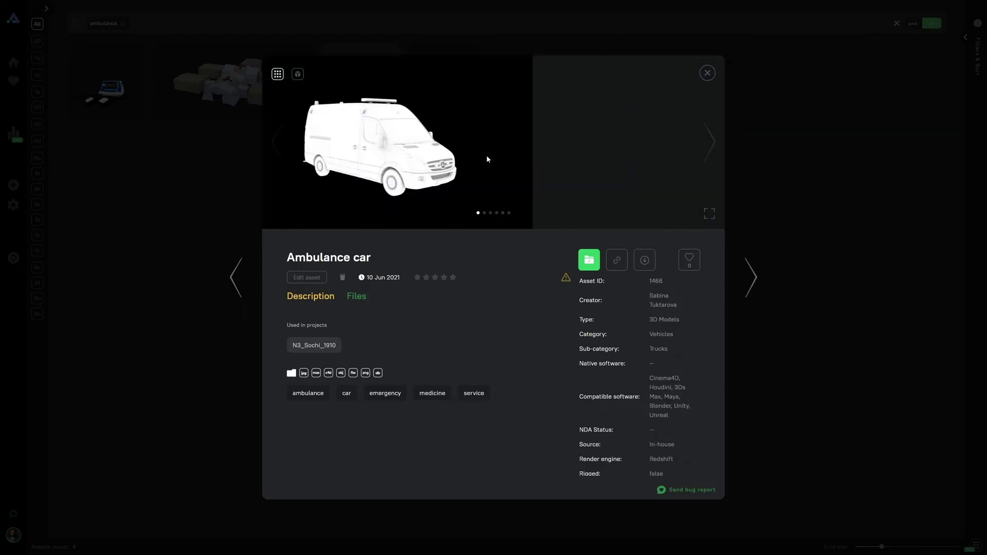
Step: List the Ambulance car's files and orbit its 3D preview in fullscreen
{"action": "left_click", "coordinate": [354, 297]}
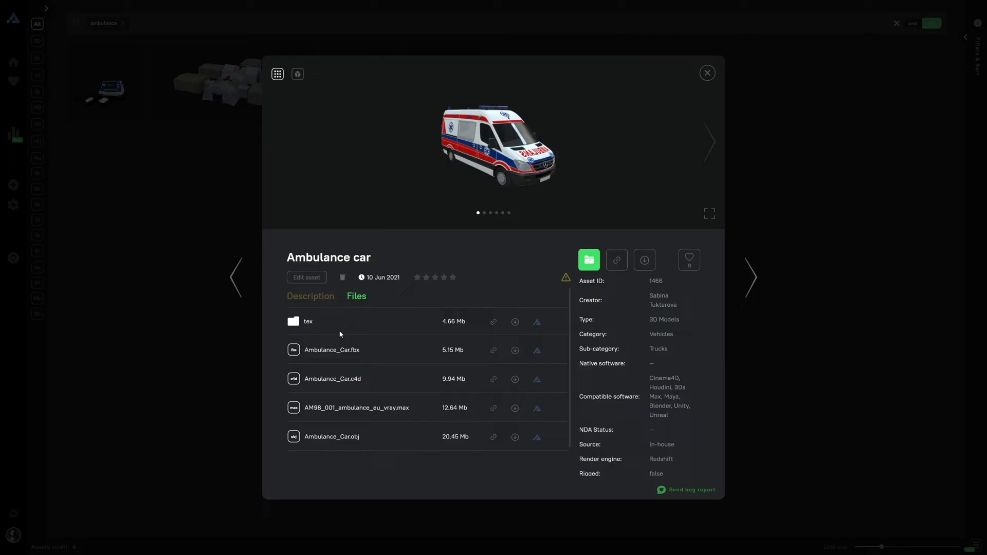
{"action": "left_click", "coordinate": [298, 75]}
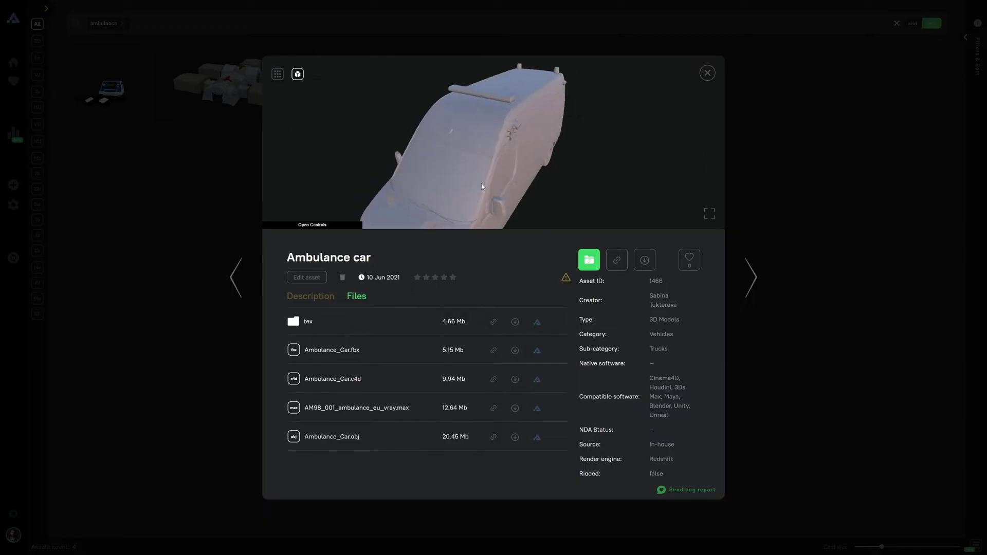
{"action": "mouse_move", "coordinate": [598, 156]}
{"action": "left_mouse_down"}
{"action": "mouse_move", "coordinate": [436, 153]}
{"action": "mouse_move", "coordinate": [402, 203]}
{"action": "left_mouse_up"}
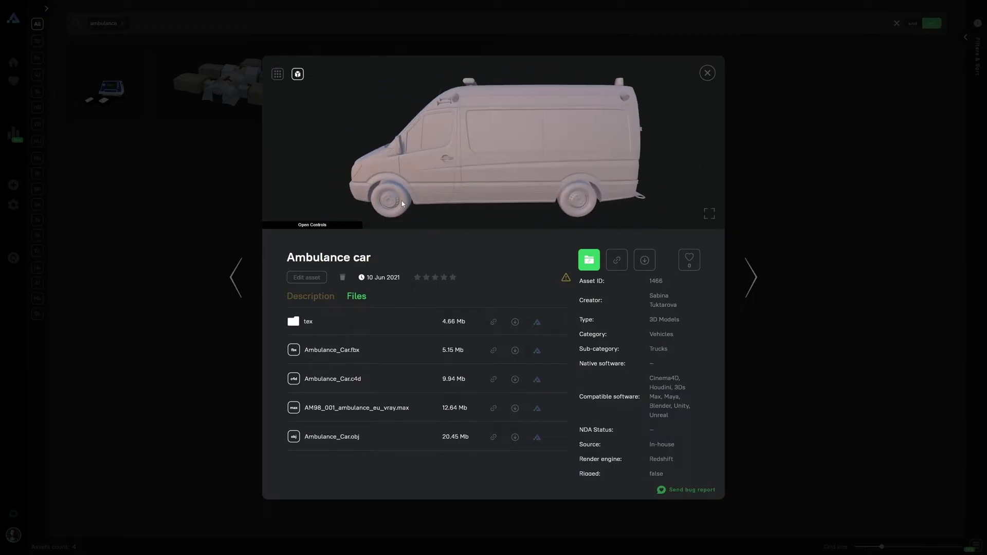
{"action": "left_click", "coordinate": [706, 213]}
{"action": "left_click", "coordinate": [50, 551]}
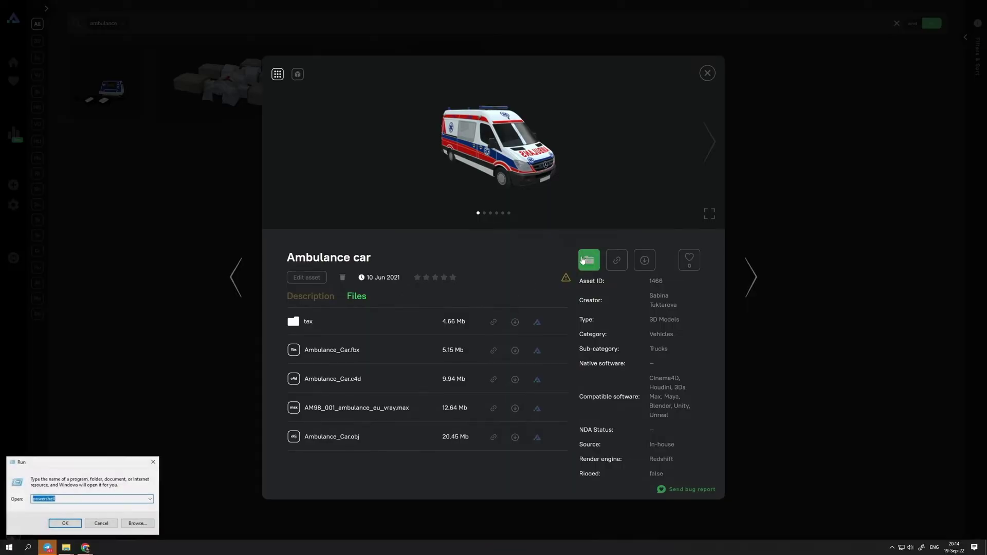
Step: Open the asset's server folder from its pasted path, then start and cancel an archive download
{"action": "type", "text": "\\\\rs3\\assassin\\assets\\1466\\"}
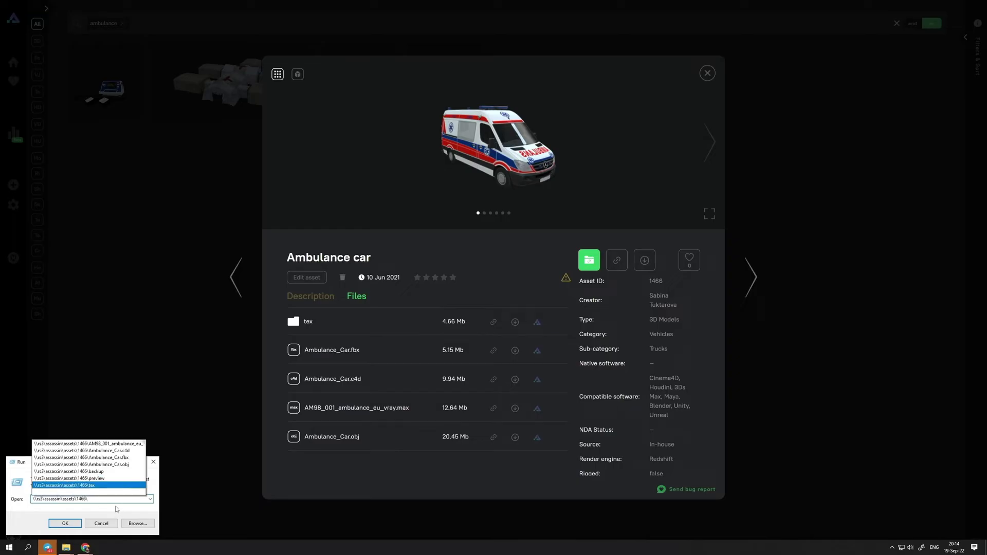
{"action": "key", "text": "Return"}
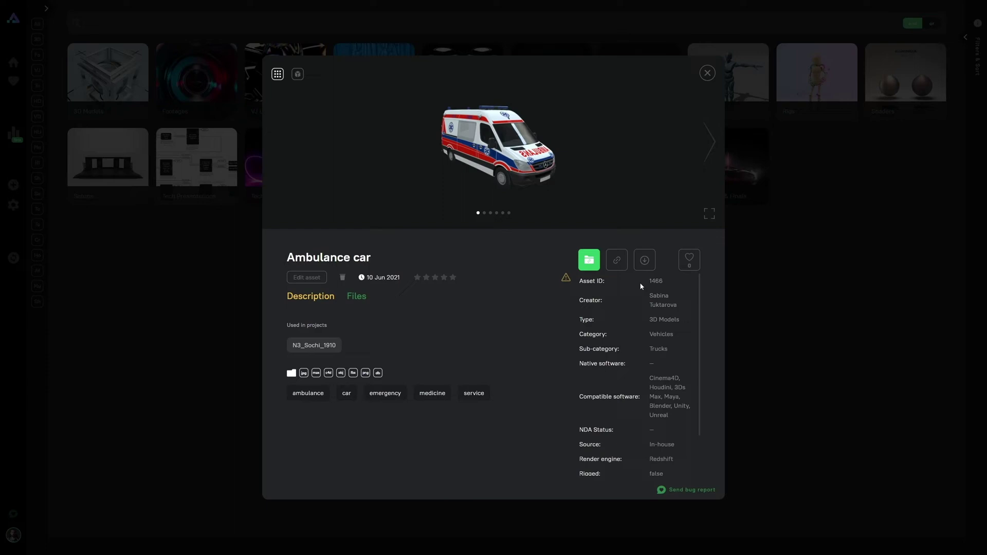
{"action": "left_click", "coordinate": [645, 261]}
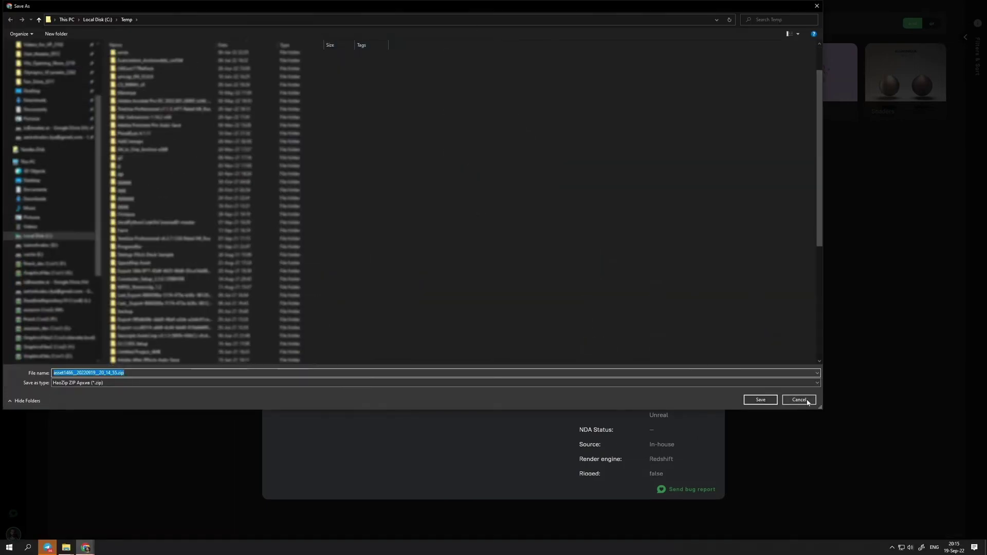
{"action": "left_click", "coordinate": [799, 400]}
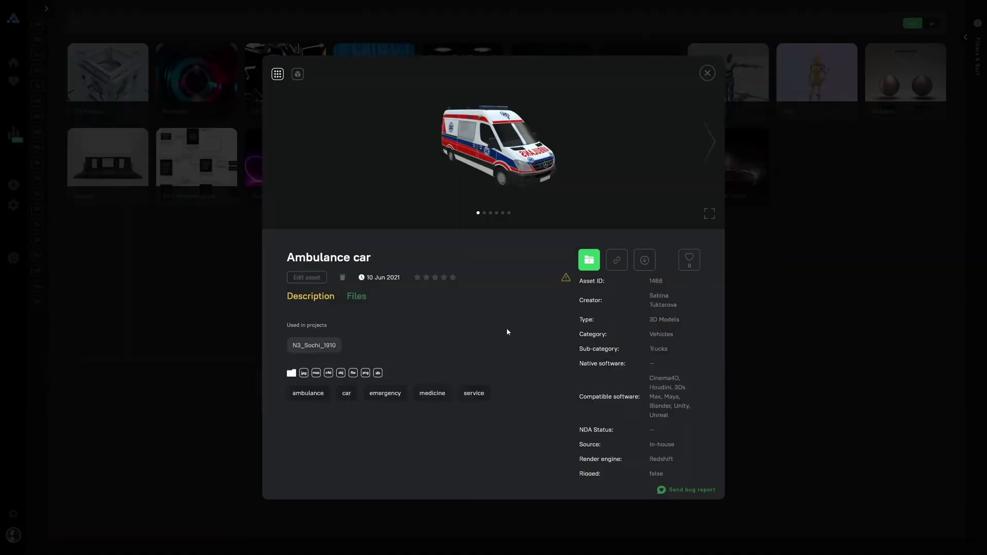
Step: Open the Ambulance car's c4d file in Cinema4D
{"action": "left_click", "coordinate": [538, 381]}
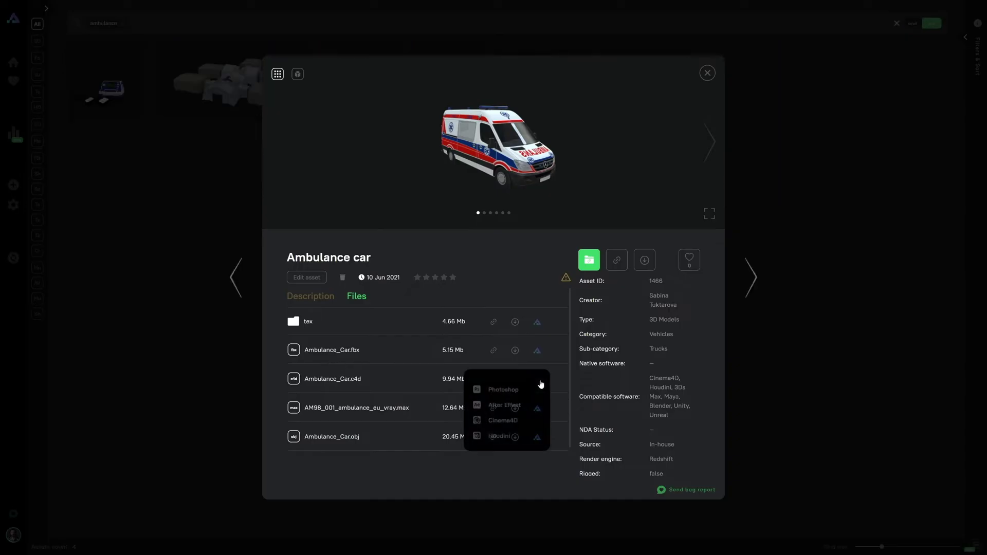
{"action": "left_click", "coordinate": [514, 421]}
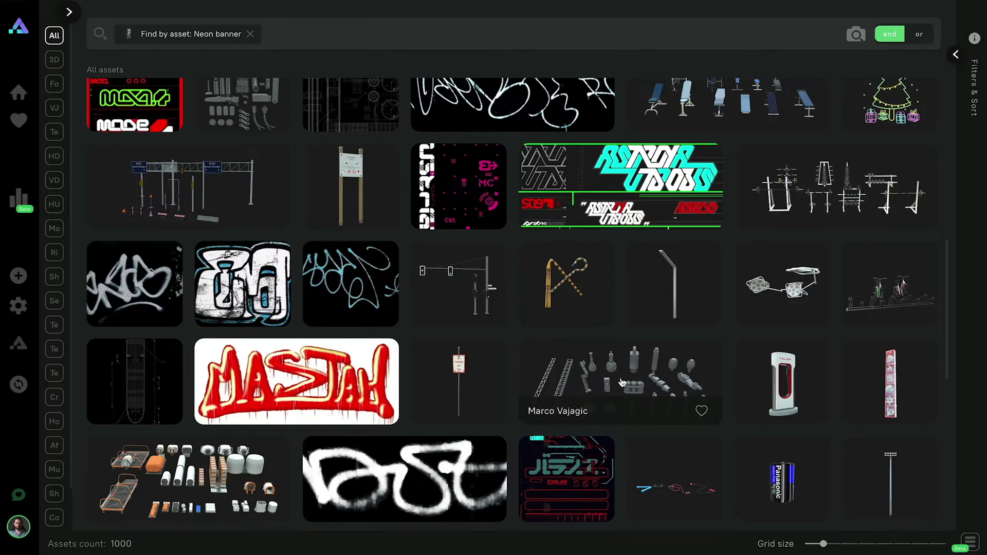
{"action": "right_click", "coordinate": [619, 383]}
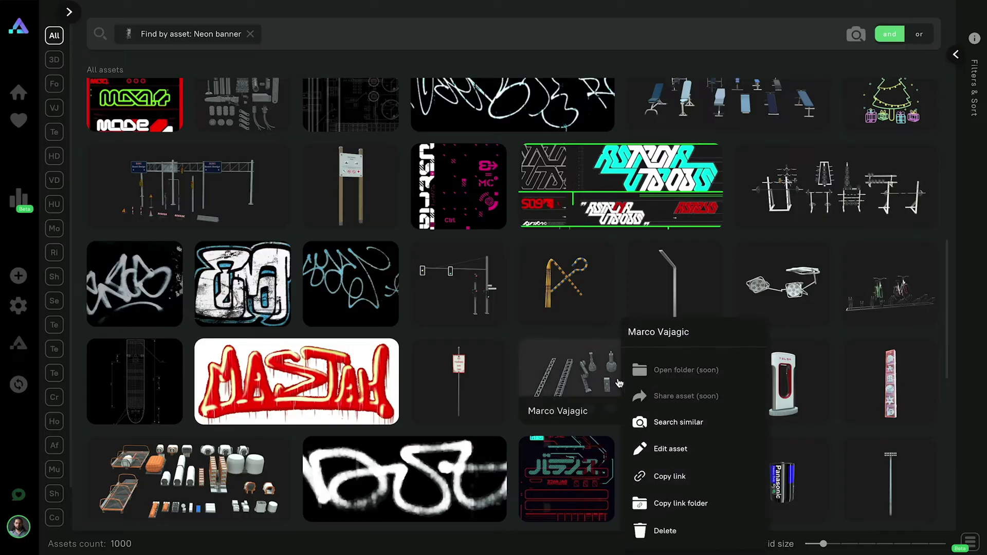
Step: Find library assets similar to the selected grid asset and scroll through them
{"action": "left_click", "coordinate": [692, 424]}
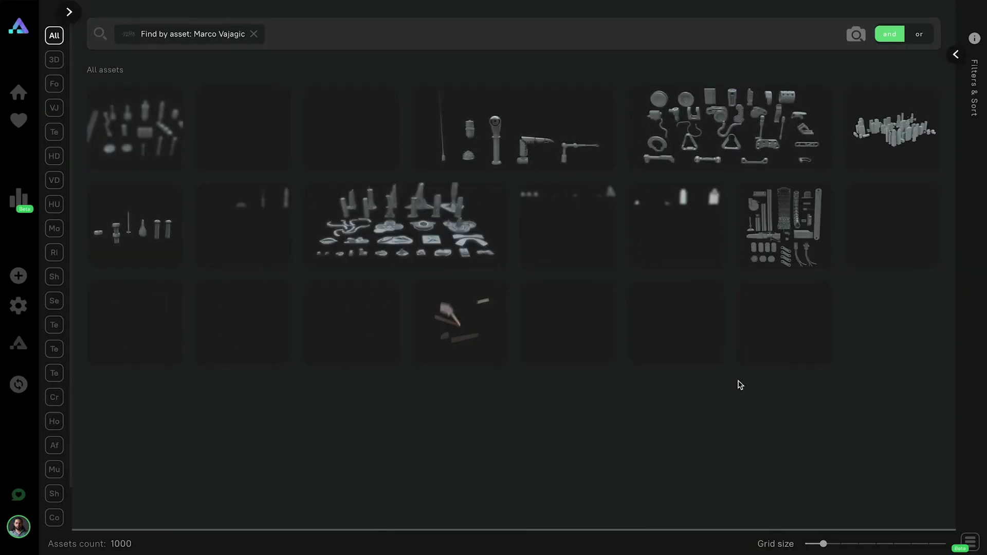
{"action": "scroll", "coordinate": [756, 365], "scroll_direction": "down", "scroll_amount": 1}
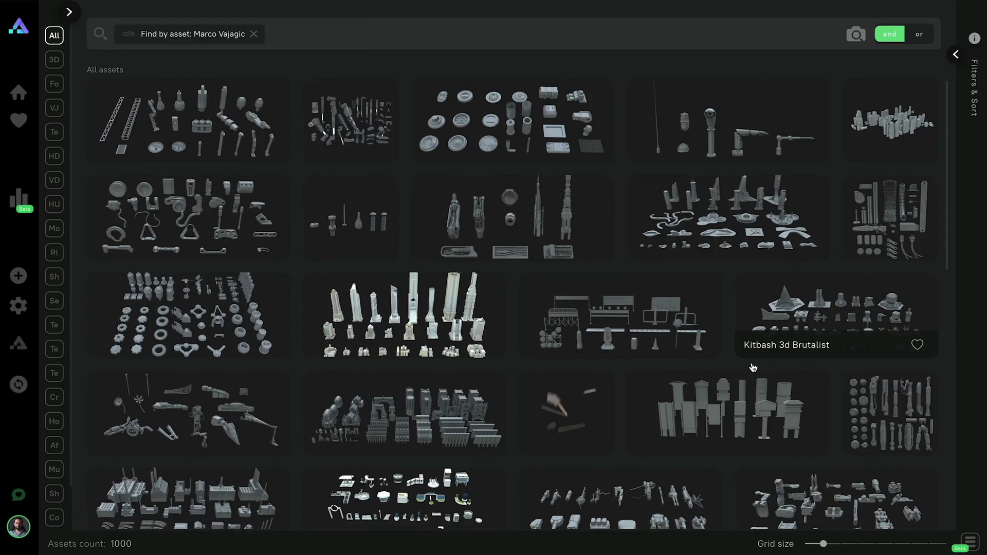
{"action": "scroll", "coordinate": [750, 368], "scroll_direction": "down", "scroll_amount": 5}
{"action": "scroll", "coordinate": [754, 369], "scroll_direction": "down", "scroll_amount": 5}
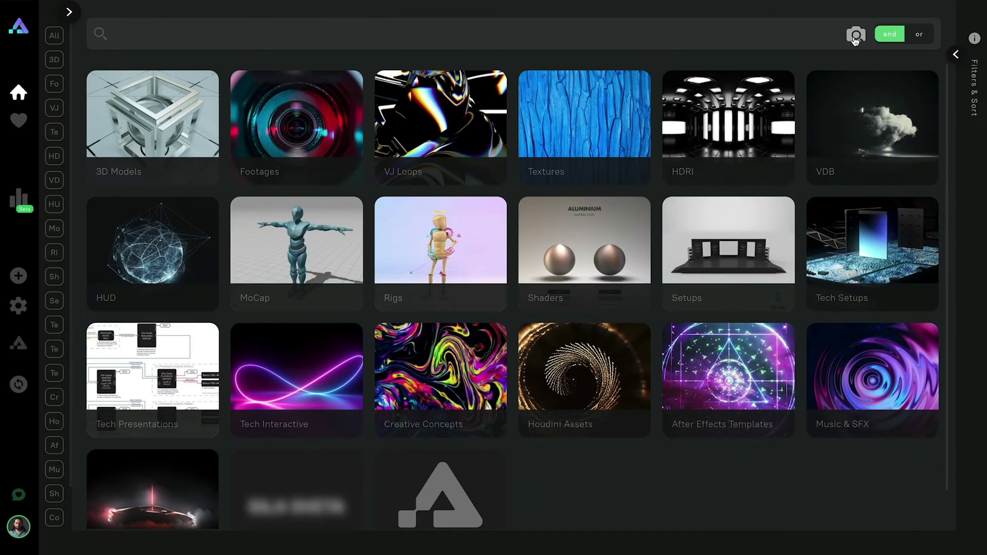
Step: Search by the fire image, then use Picture Assembler on the city image
{"action": "left_click", "coordinate": [856, 36]}
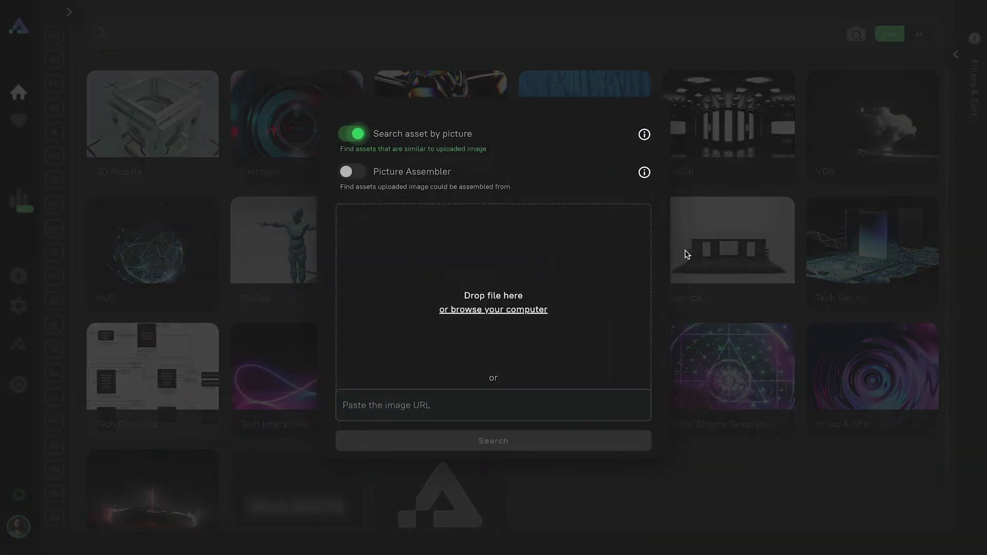
{"action": "left_click", "coordinate": [545, 442]}
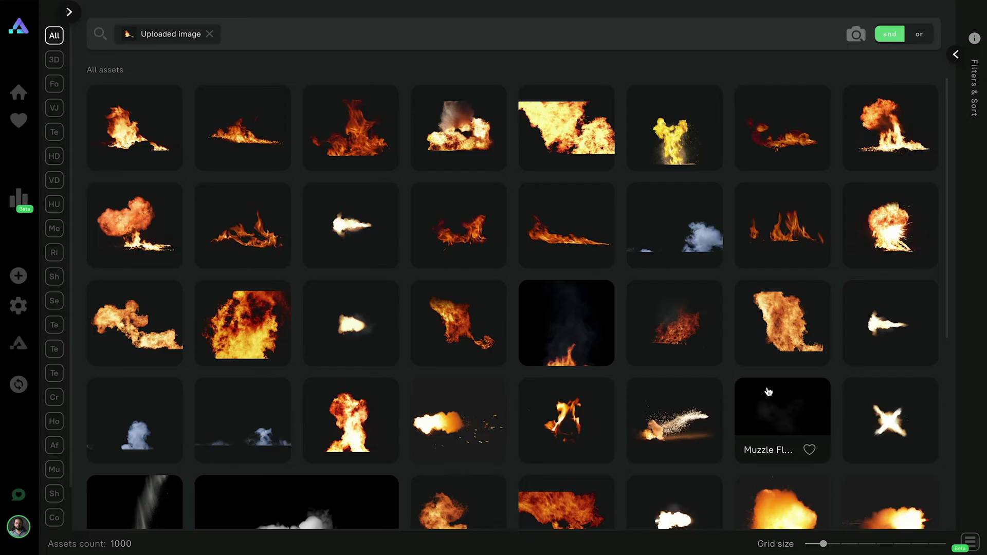
{"action": "left_click", "coordinate": [856, 36]}
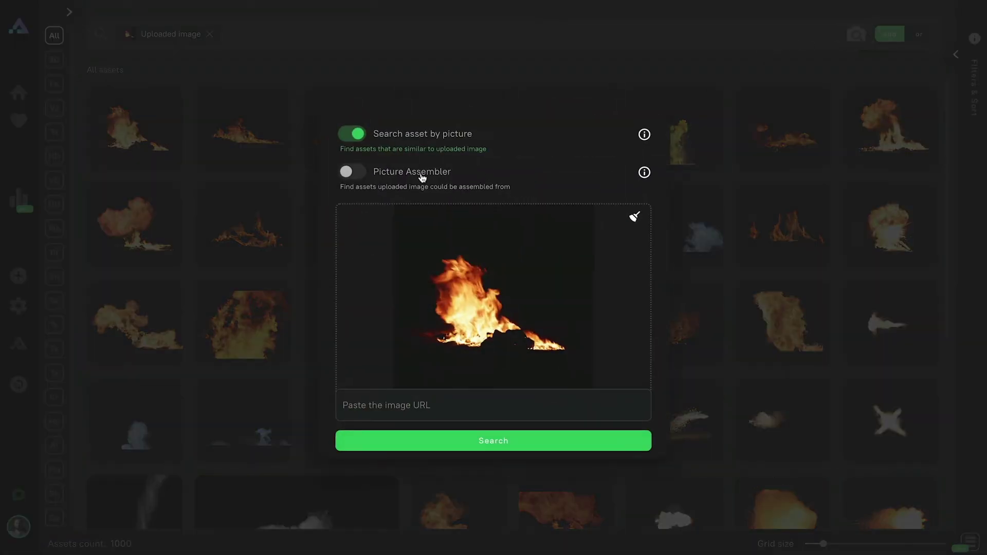
{"action": "left_click", "coordinate": [634, 218]}
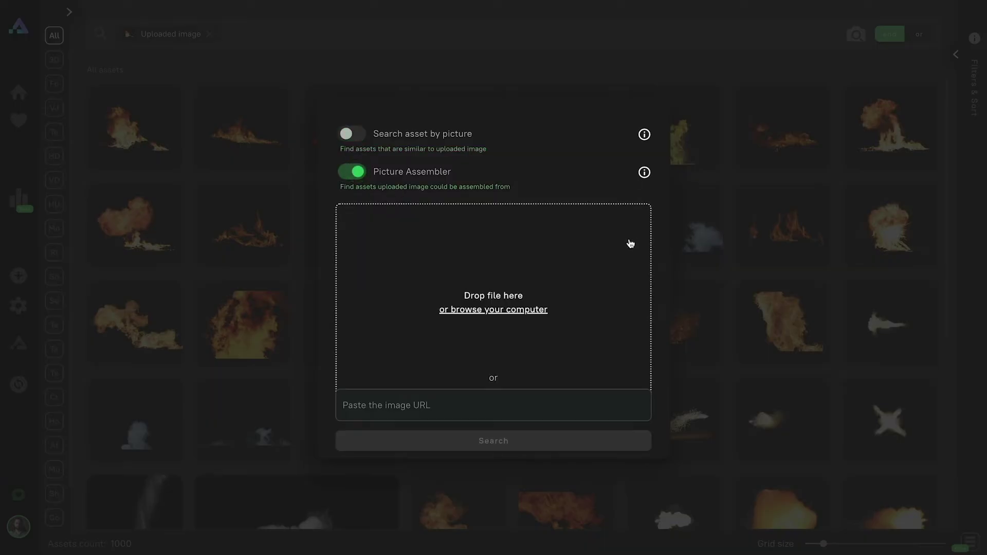
{"action": "left_click", "coordinate": [607, 437]}
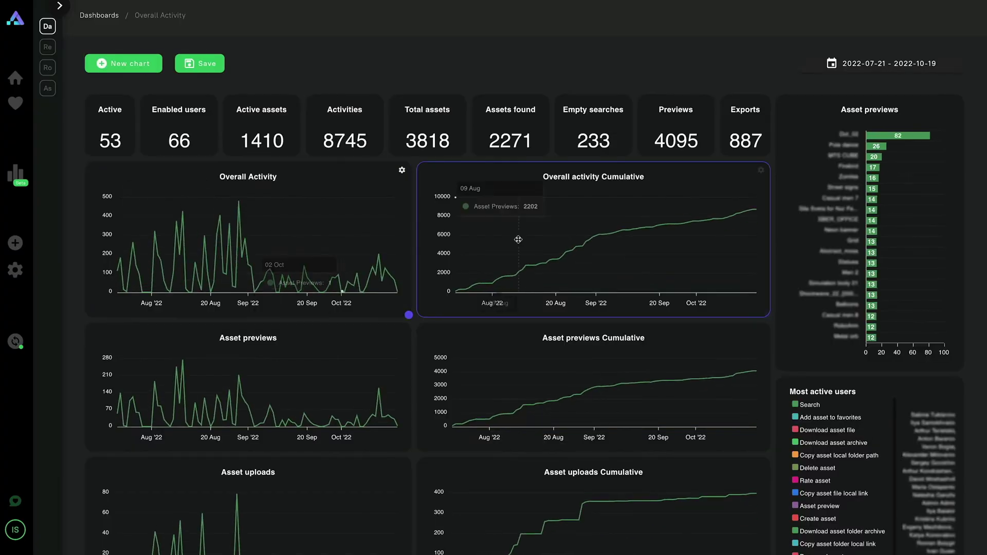
Step: Set the dashboard date range to start on 1 April 2022 and scroll through the charts
{"action": "left_click", "coordinate": [832, 64]}
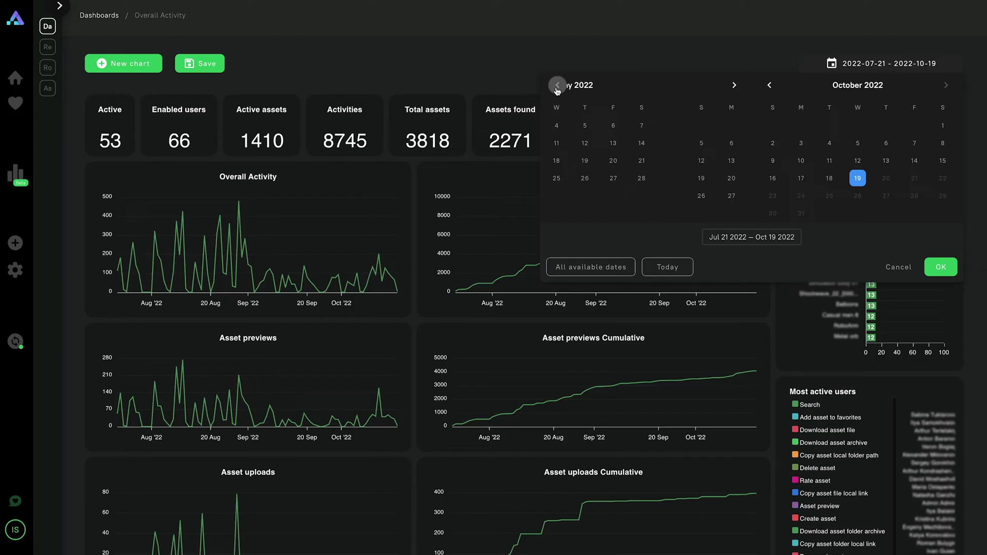
{"action": "left_click", "coordinate": [557, 86]}
{"action": "left_click", "coordinate": [956, 266]}
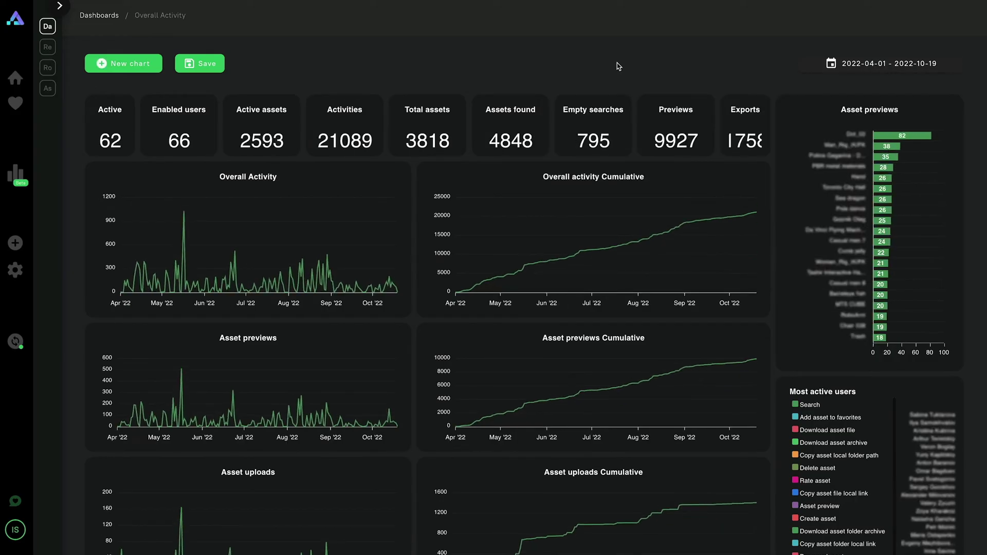
{"action": "scroll", "coordinate": [629, 303], "scroll_direction": "down", "scroll_amount": 2}
{"action": "scroll", "coordinate": [629, 302], "scroll_direction": "down", "scroll_amount": 3}
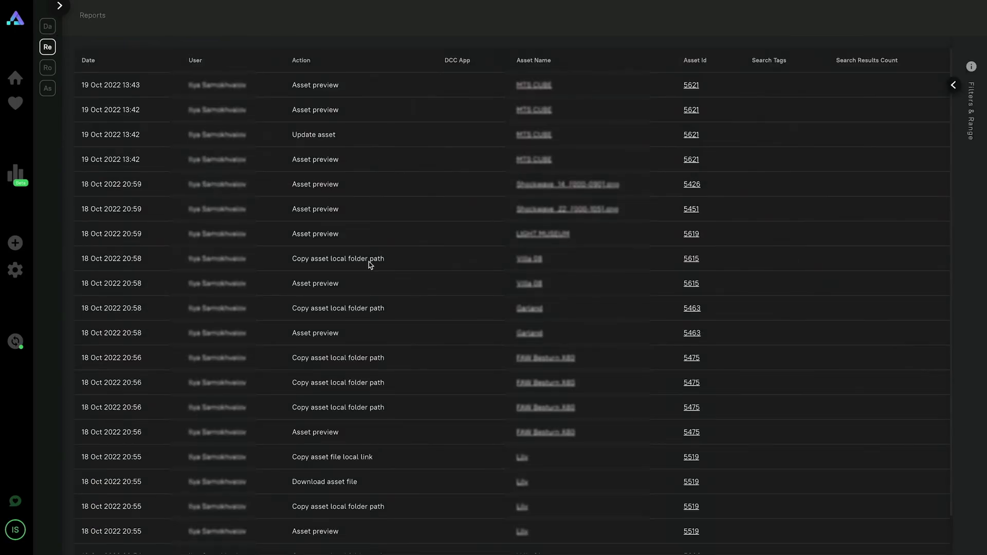
{"action": "scroll", "coordinate": [433, 264], "scroll_direction": "down", "scroll_amount": 1}
{"action": "scroll", "coordinate": [439, 288], "scroll_direction": "down", "scroll_amount": 3}
{"action": "scroll", "coordinate": [441, 287], "scroll_direction": "down", "scroll_amount": 5}
{"action": "scroll", "coordinate": [442, 288], "scroll_direction": "down", "scroll_amount": 5}
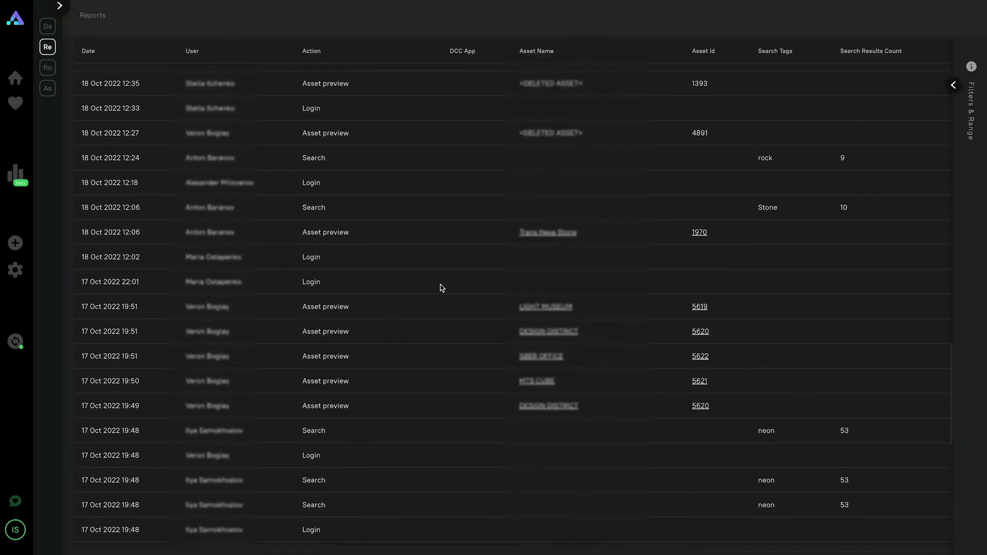
{"action": "scroll", "coordinate": [669, 206], "scroll_direction": "down", "scroll_amount": 5}
Step: Review the activity log filtered to download and copy actions
{"action": "left_click", "coordinate": [953, 86]}
{"action": "left_click", "coordinate": [892, 149]}
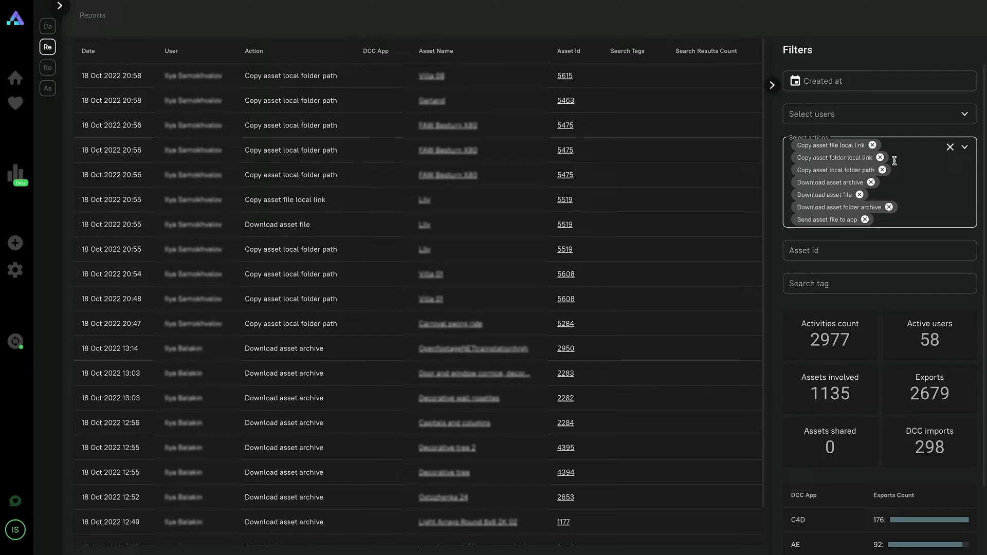
{"action": "scroll", "coordinate": [914, 380], "scroll_direction": "down", "scroll_amount": 2}
{"action": "scroll", "coordinate": [890, 393], "scroll_direction": "up", "scroll_amount": 2}
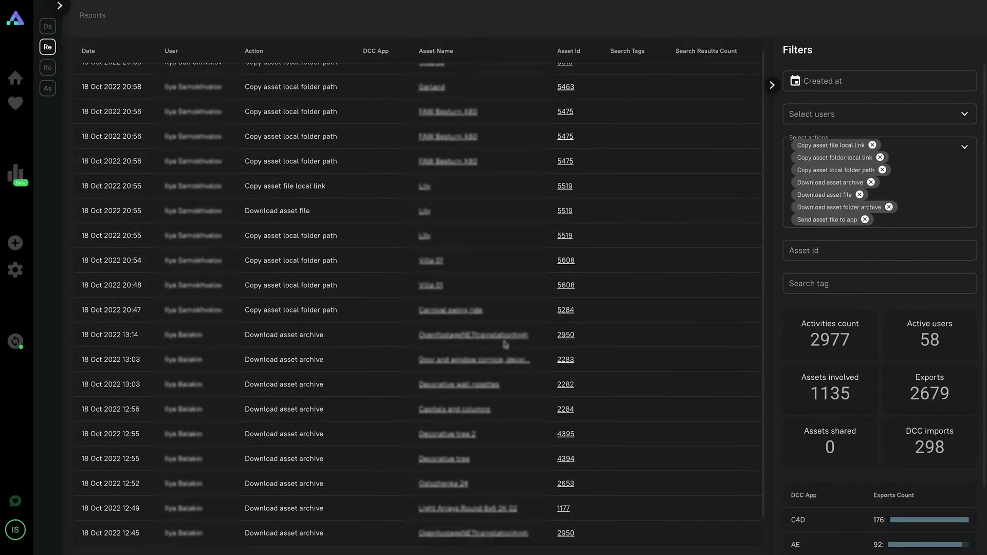
{"action": "scroll", "coordinate": [534, 353], "scroll_direction": "down", "scroll_amount": 5}
{"action": "scroll", "coordinate": [537, 355], "scroll_direction": "down", "scroll_amount": 5}
{"action": "scroll", "coordinate": [541, 355], "scroll_direction": "down", "scroll_amount": 5}
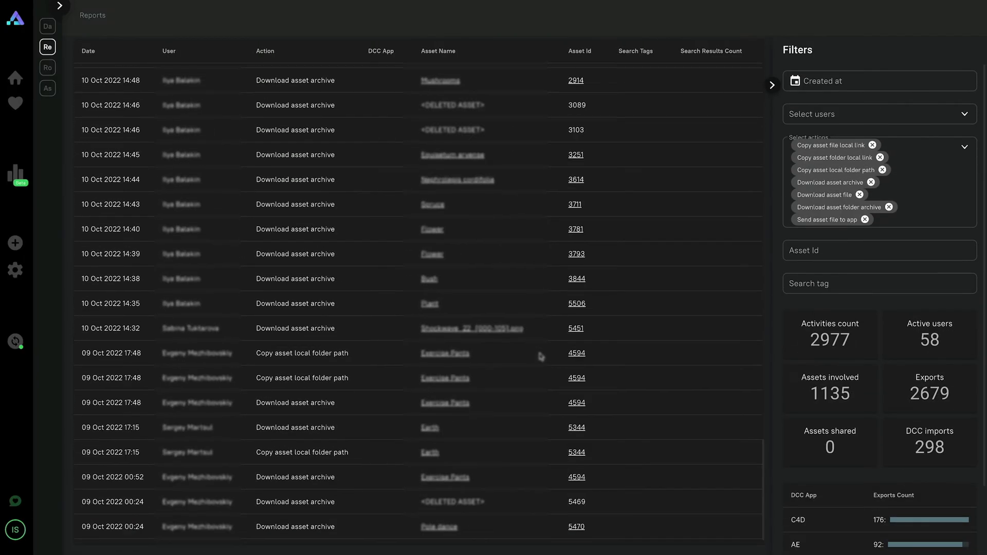
{"action": "scroll", "coordinate": [541, 355], "scroll_direction": "down", "scroll_amount": 5}
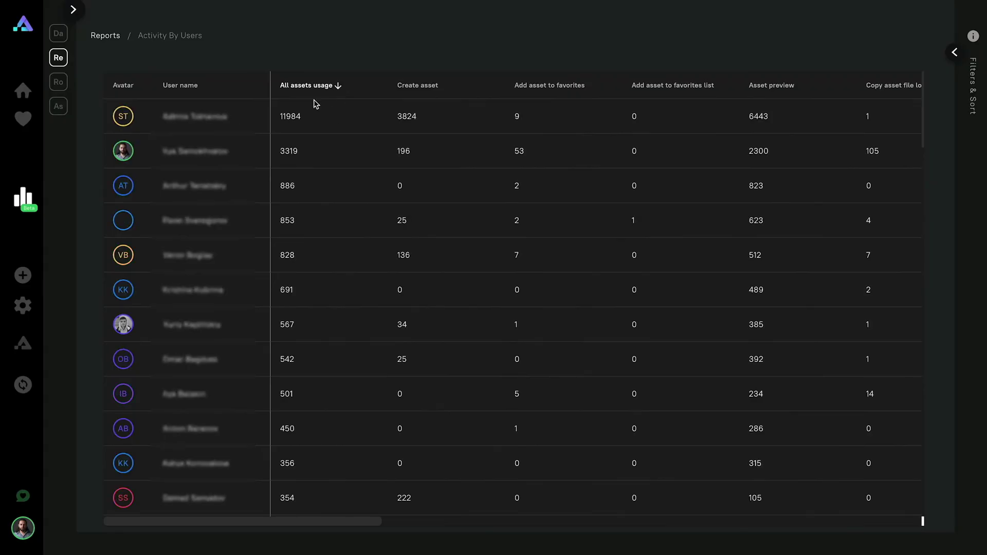
Step: Sort the per-user activity report by assets created, then reverse that order
{"action": "left_click", "coordinate": [445, 87]}
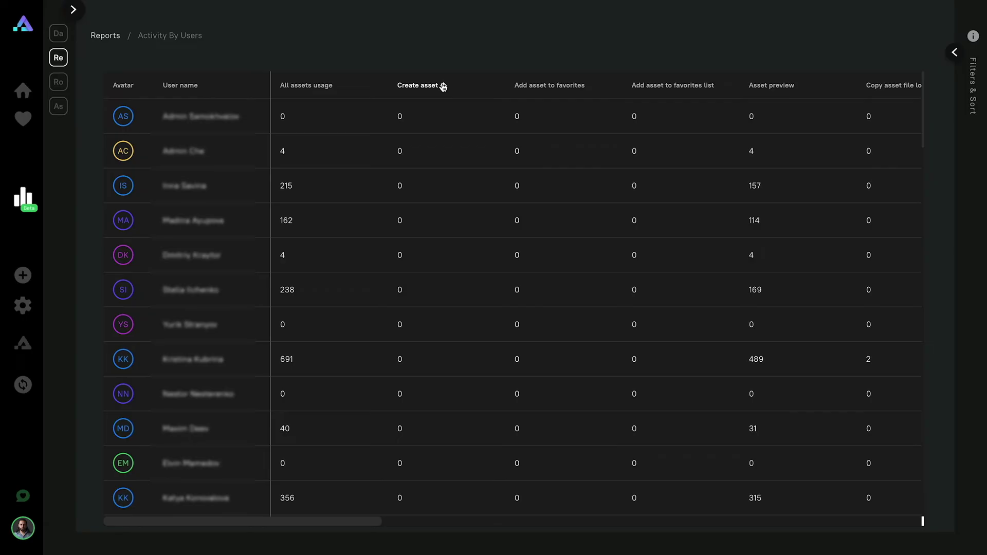
{"action": "left_click", "coordinate": [78, 115]}
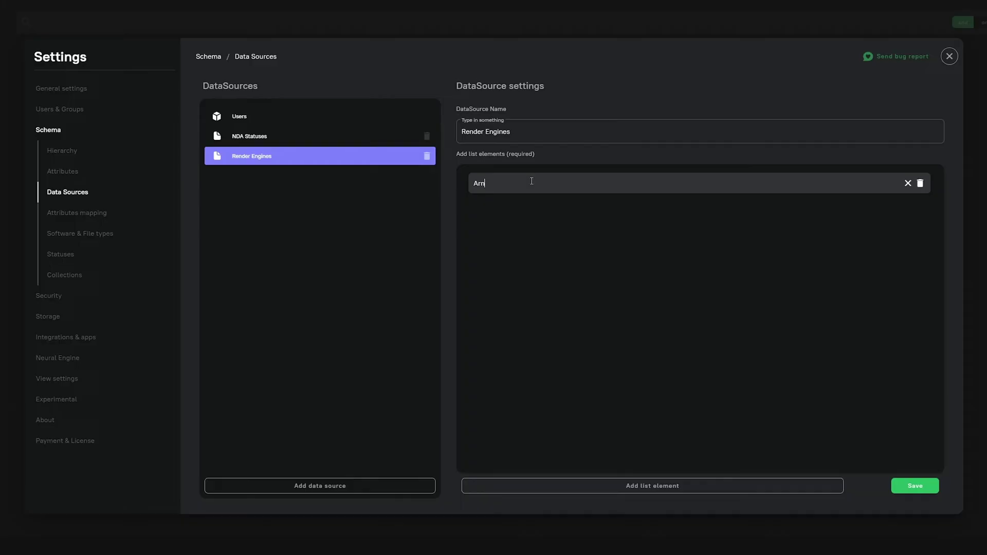
Step: Save the Render Engines list and make Render Engine a Select attribute sourced from it
{"action": "key", "text": "Return"}
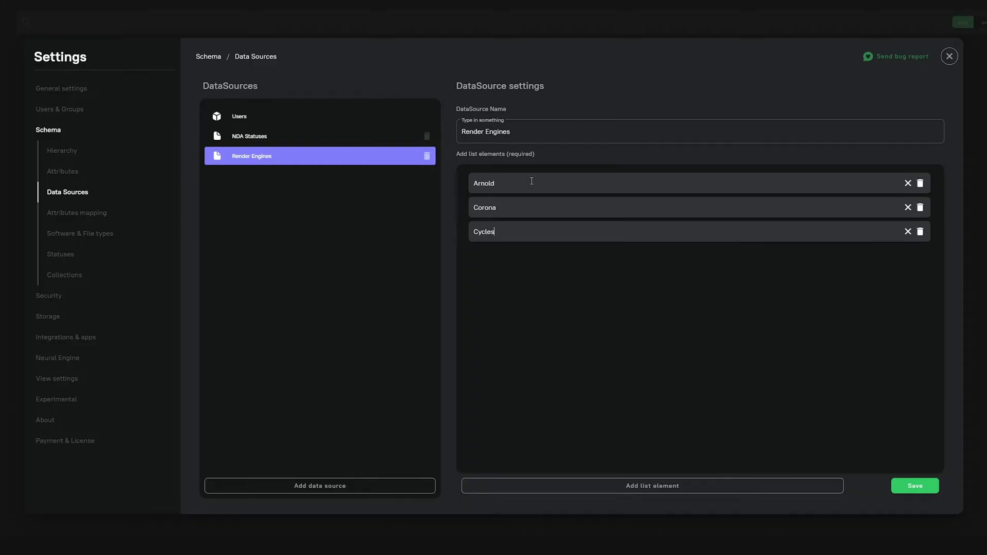
{"action": "left_click", "coordinate": [905, 486]}
{"action": "type", "text": "Render Engine"}
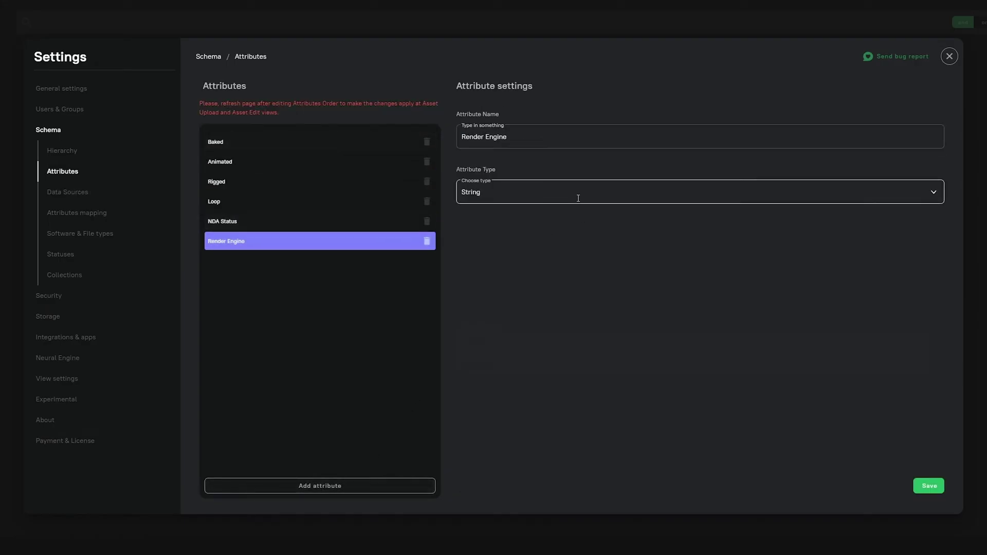
{"action": "left_click", "coordinate": [577, 198]}
{"action": "left_click", "coordinate": [498, 279]}
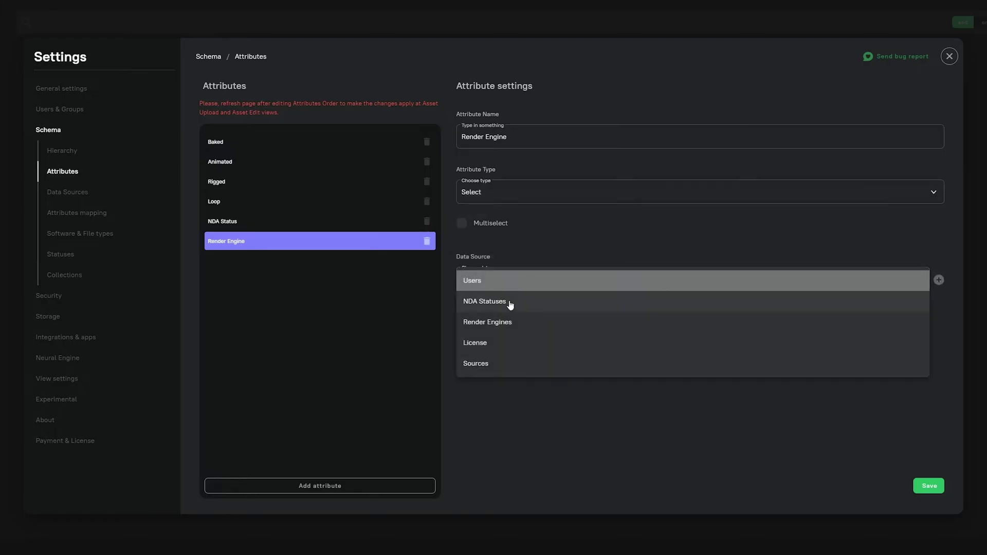
{"action": "left_click", "coordinate": [493, 322]}
Step: Review Footages' attribute mapping, then set an imported asset's type to Interactive
{"action": "left_click", "coordinate": [99, 213]}
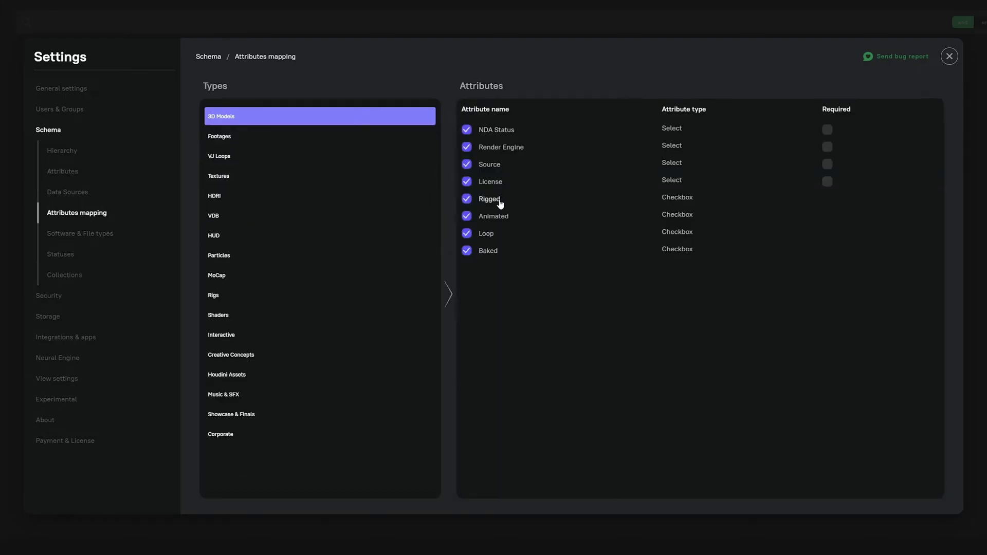
{"action": "left_click", "coordinate": [434, 136]}
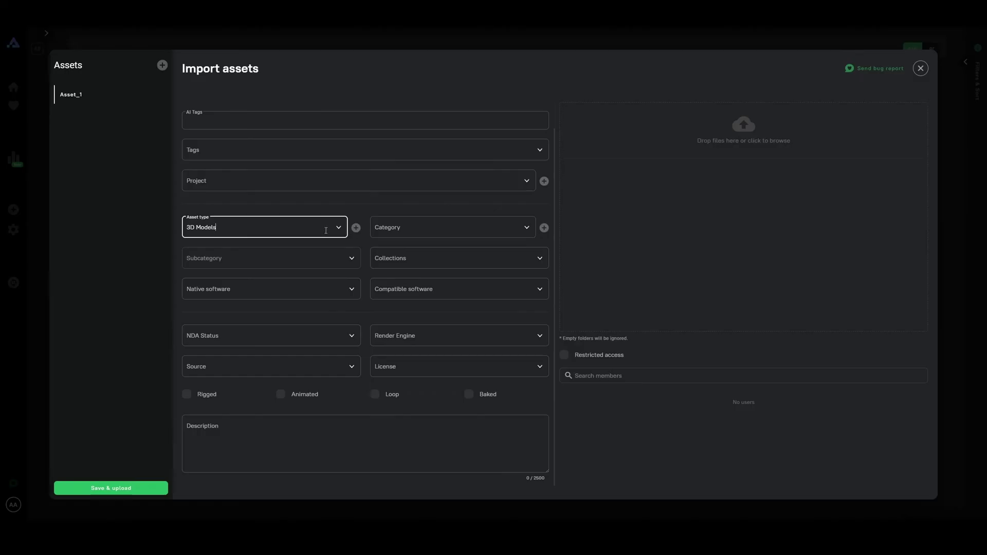
{"action": "left_click", "coordinate": [257, 227]}
{"action": "scroll", "coordinate": [228, 330], "scroll_direction": "up", "scroll_amount": 2}
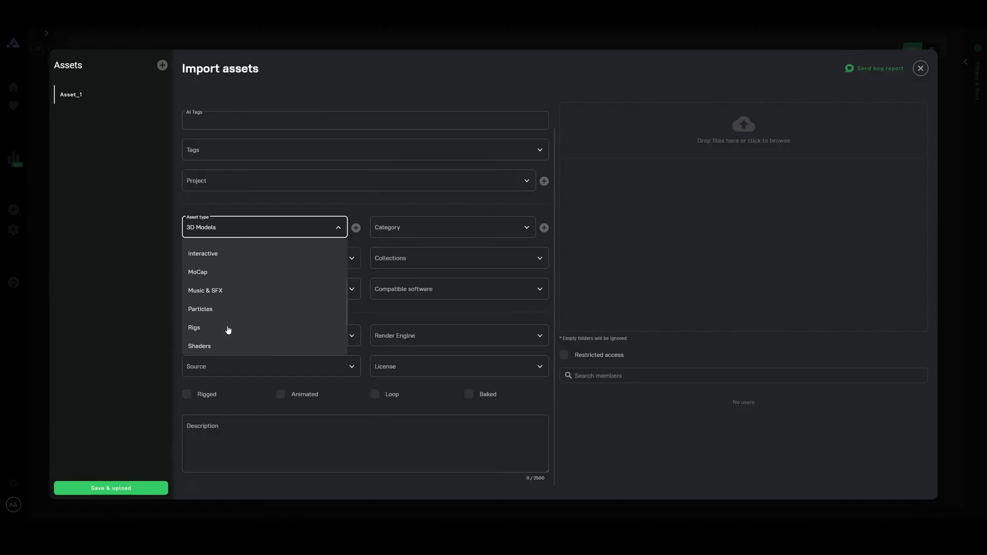
{"action": "left_click", "coordinate": [235, 257]}
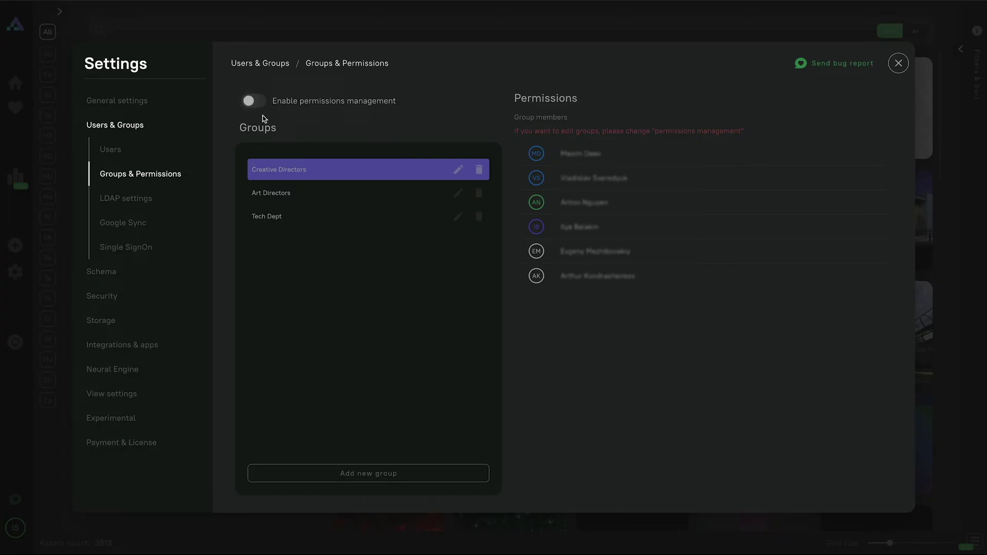
Step: Enable permissions management and start a new group named Supervisors
{"action": "left_click", "coordinate": [255, 101]}
{"action": "left_click", "coordinate": [370, 472]}
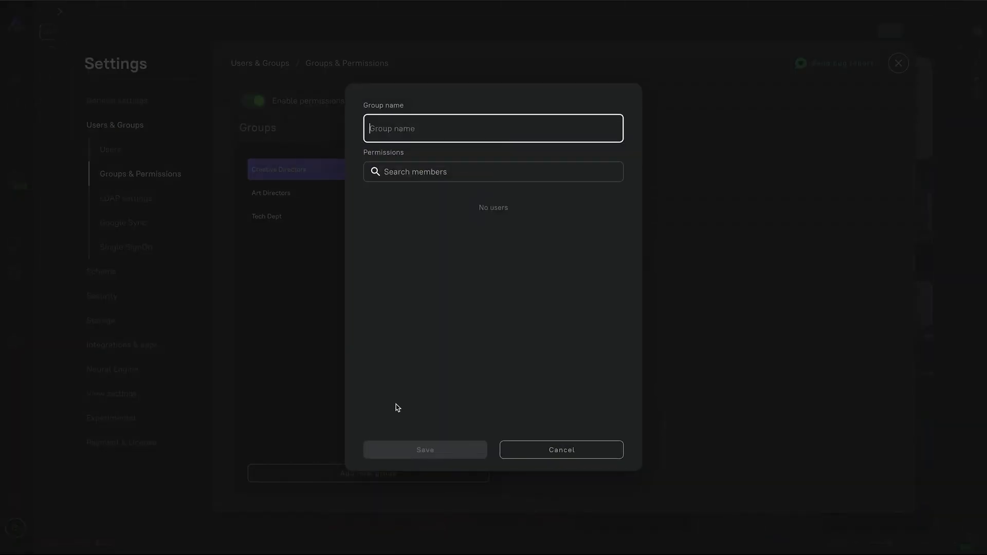
{"action": "type", "text": "Supervisors"}
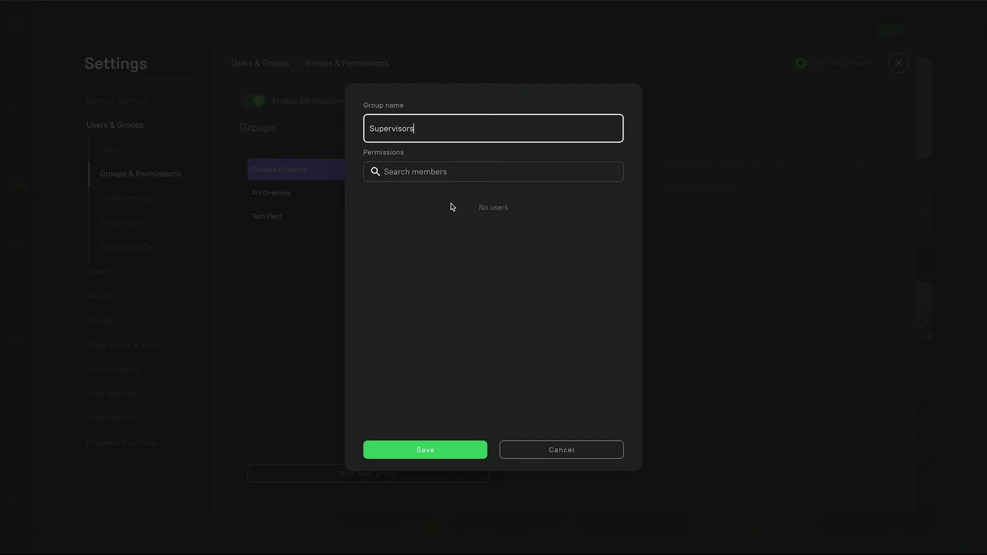
Step: Add members found via 'and', 'nata' and 'ivan', then create the Supervisors group
{"action": "left_click", "coordinate": [455, 172]}
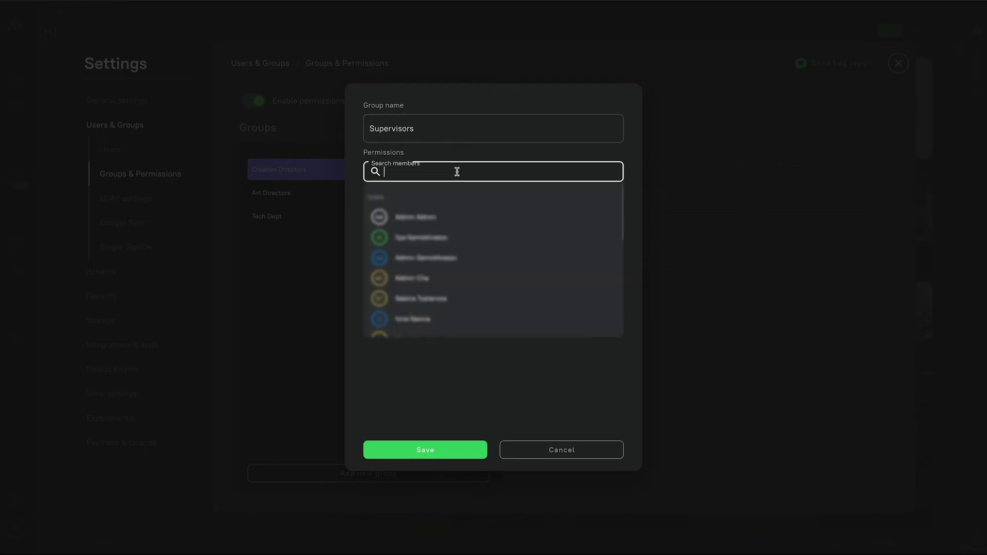
{"action": "type", "text": "and"}
{"action": "left_click", "coordinate": [457, 197]}
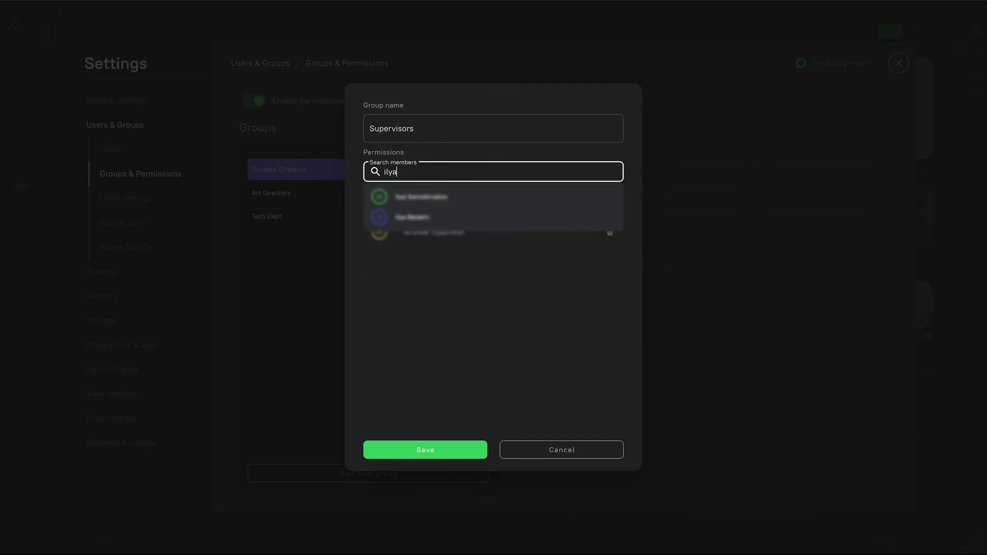
{"action": "left_click", "coordinate": [445, 197]}
{"action": "type", "text": "nata"}
{"action": "left_click", "coordinate": [445, 197]}
{"action": "type", "text": "ivan"}
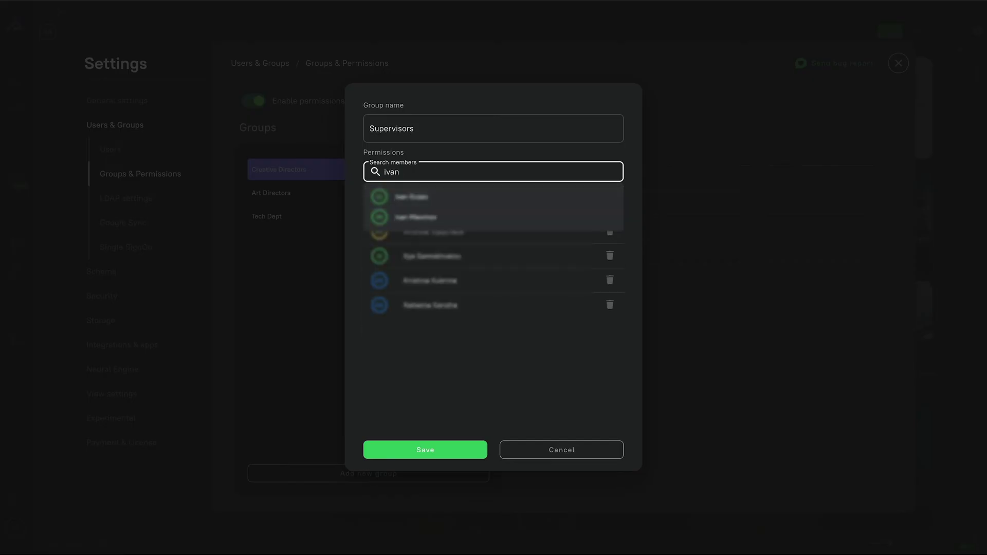
{"action": "left_click", "coordinate": [447, 197]}
{"action": "left_click", "coordinate": [512, 366]}
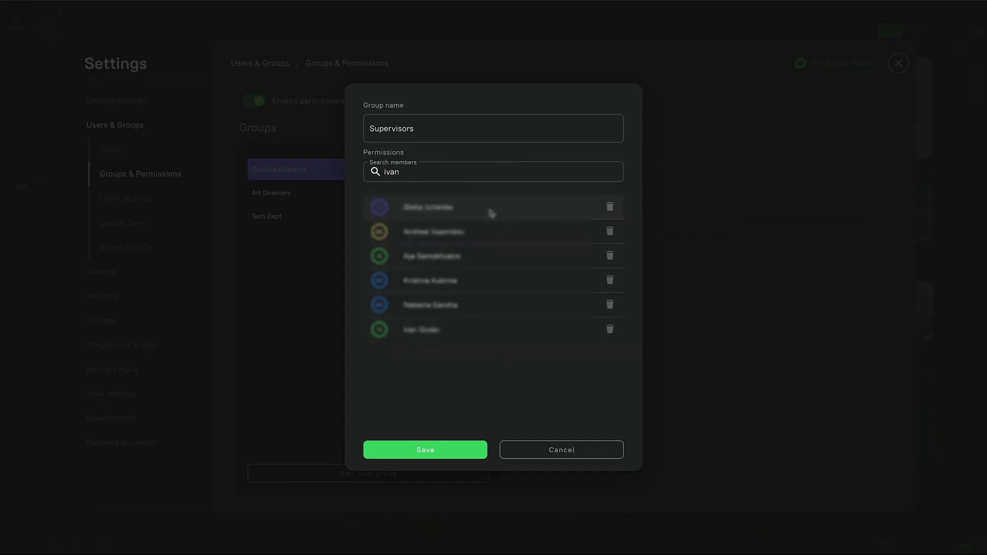
{"action": "left_click", "coordinate": [469, 445]}
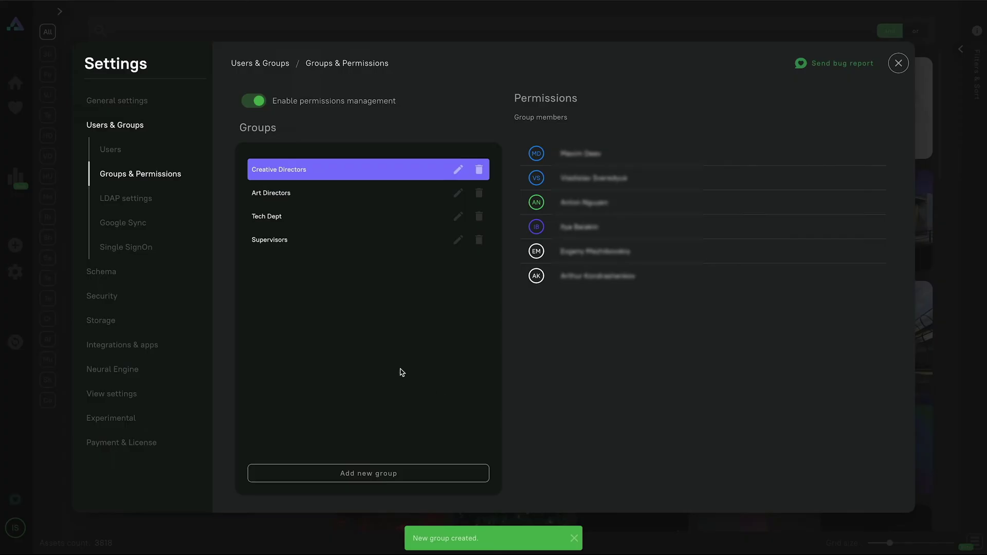
Step: Mark Creative Concepts as restricted access, grant the Supervisors group, and save
{"action": "left_click", "coordinate": [304, 248]}
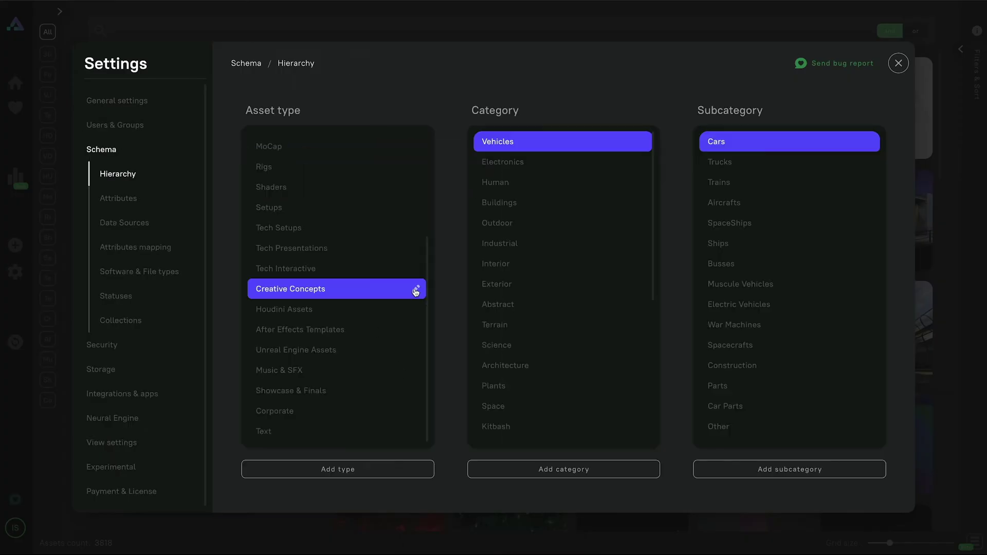
{"action": "left_click", "coordinate": [417, 290]}
{"action": "left_click", "coordinate": [426, 120]}
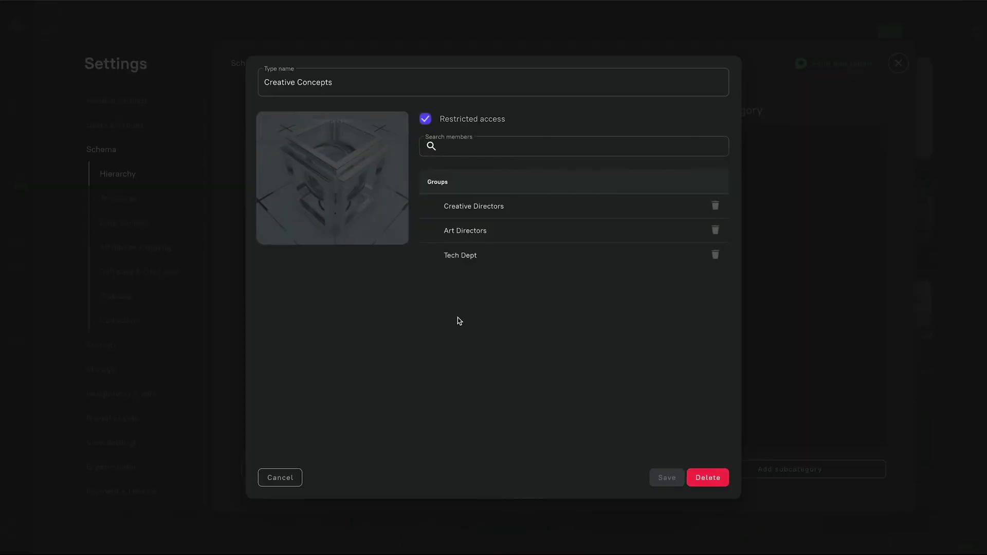
{"action": "left_click", "coordinate": [465, 146]}
{"action": "type", "text": "S"}
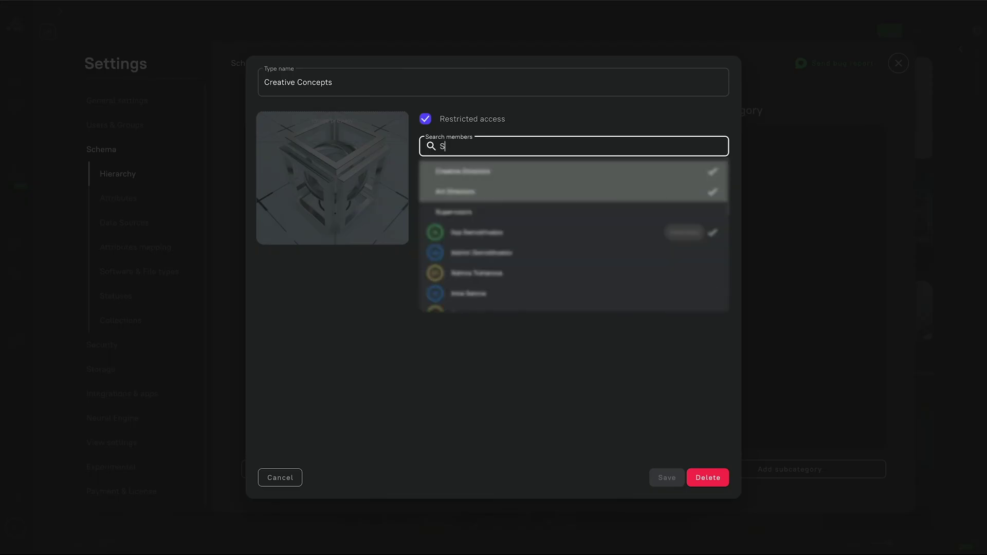
{"action": "type", "text": "uper"}
{"action": "left_click", "coordinate": [470, 174]}
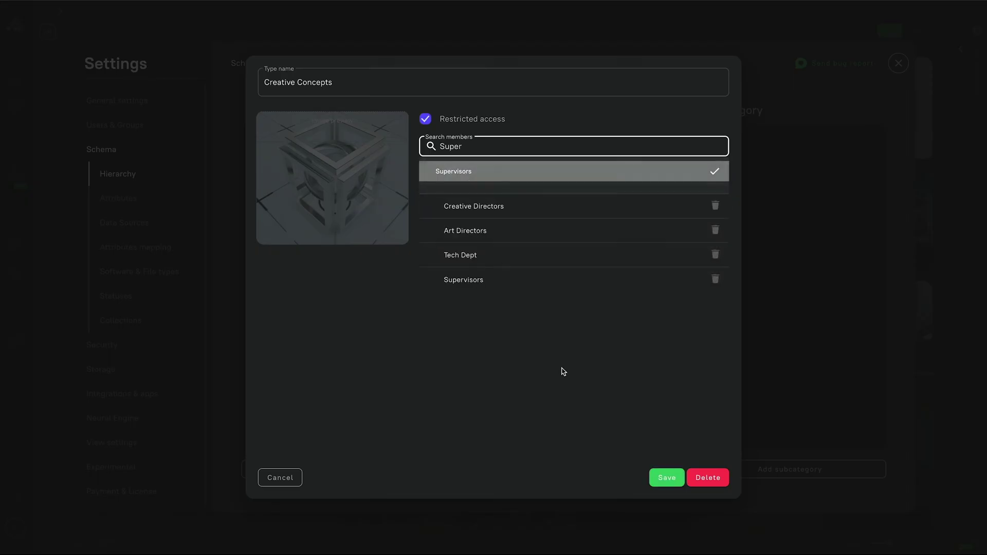
{"action": "left_click", "coordinate": [655, 474]}
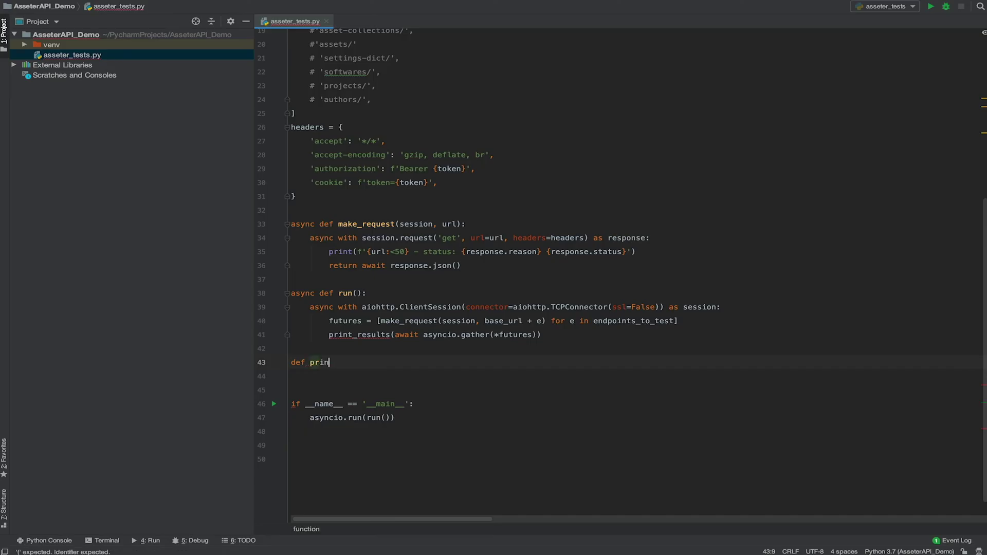
Step: Write print_results to loop over asset types, printing each type and its category names
{"action": "type", "text": "int_results(results):"}
{"action": "key", "text": "Return"}
{"action": "type", "text": "for result in t"}
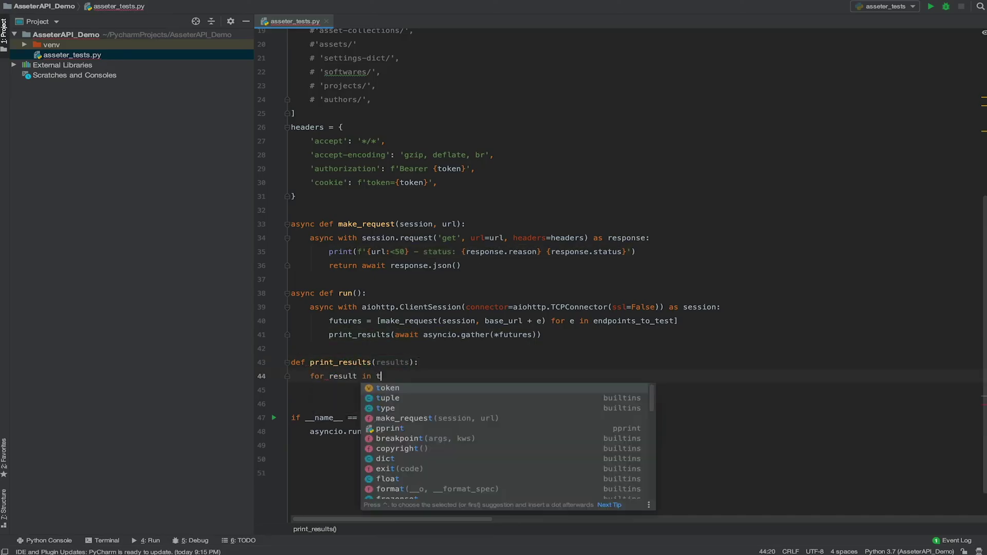
{"action": "type", "text": "results[0]:"}
{"action": "key", "text": "Return"}
{"action": "type", "text": "asset_type = result['name']"}
{"action": "key", "text": "Return"}
{"action": "type", "text": "categories = "}
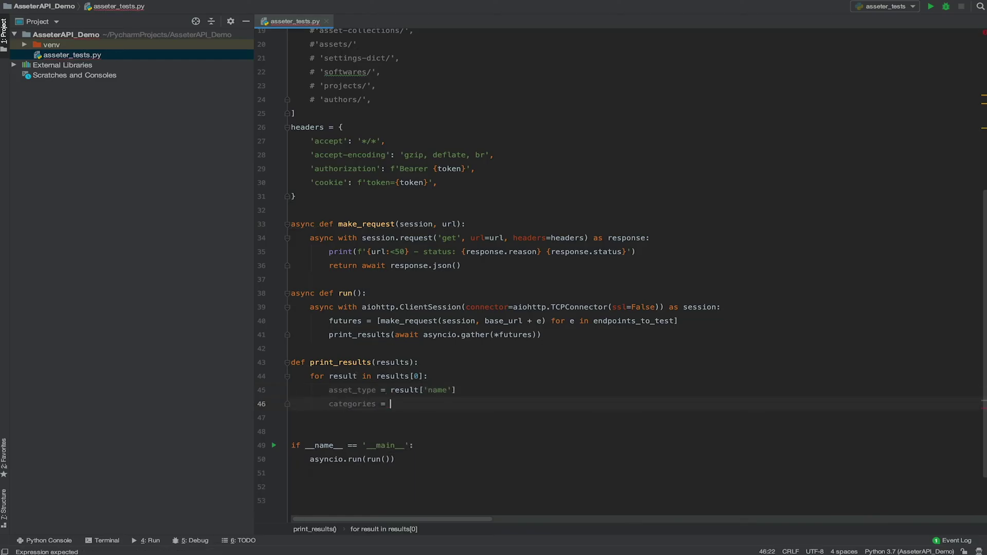
{"action": "type", "text": "result['categories'"}
{"action": "key", "text": "Return"}
{"action": "type", "text": "print(type)"}
{"action": "key", "text": "Return"}
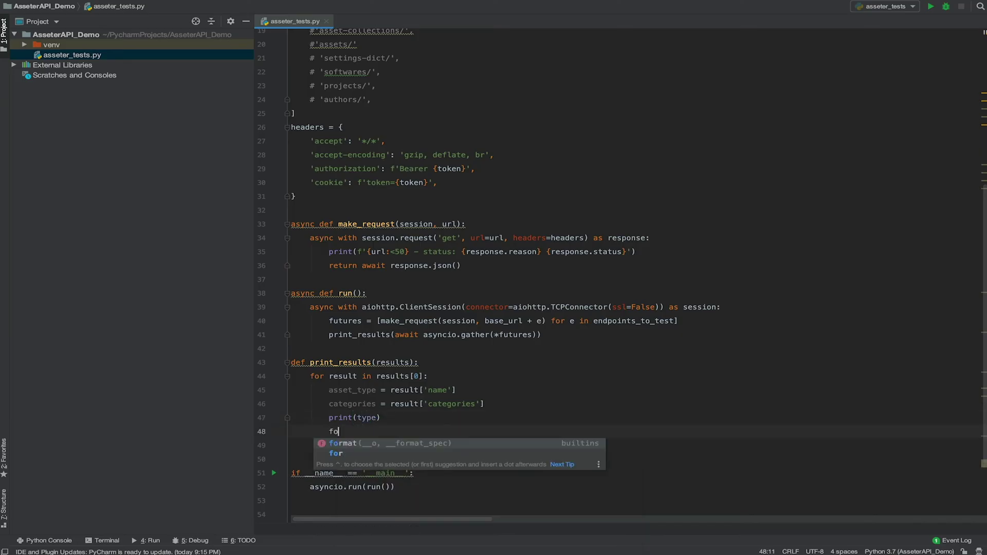
{"action": "type", "text": "for cat in categories:"}
{"action": "key", "text": "Return"}
{"action": "type", "text": "print('   ' + cat['name']"}
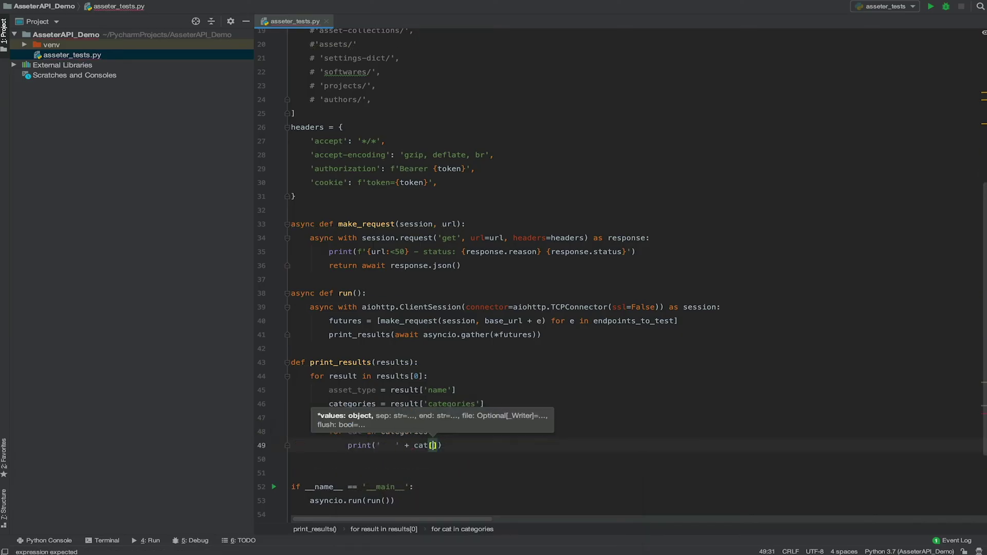
Step: Add a nested loop printing each category's subcategory names with deeper indentation
{"action": "key", "text": "Return"}
{"action": "scroll", "coordinate": [540, 372], "scroll_direction": "down", "scroll_amount": 1}
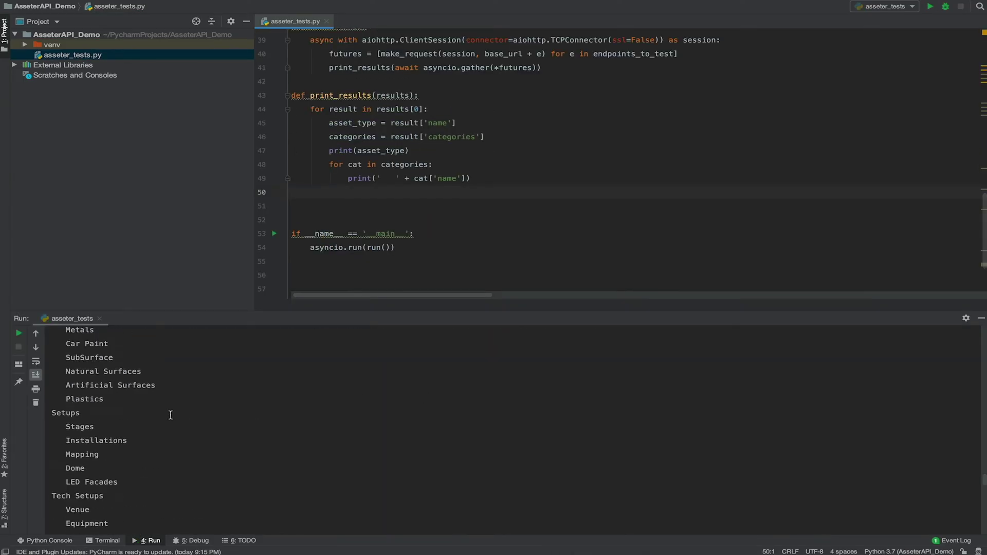
{"action": "scroll", "coordinate": [128, 411], "scroll_direction": "up", "scroll_amount": 1}
{"action": "scroll", "coordinate": [134, 412], "scroll_direction": "up", "scroll_amount": 3}
{"action": "scroll", "coordinate": [139, 414], "scroll_direction": "down", "scroll_amount": 3}
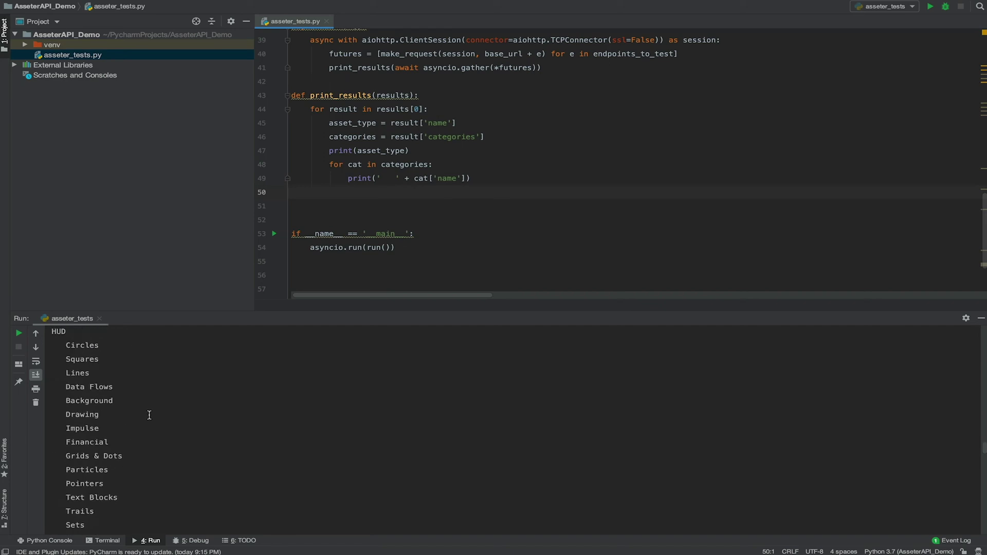
{"action": "scroll", "coordinate": [149, 415], "scroll_direction": "down", "scroll_amount": 1}
{"action": "scroll", "coordinate": [149, 416], "scroll_direction": "down", "scroll_amount": 1}
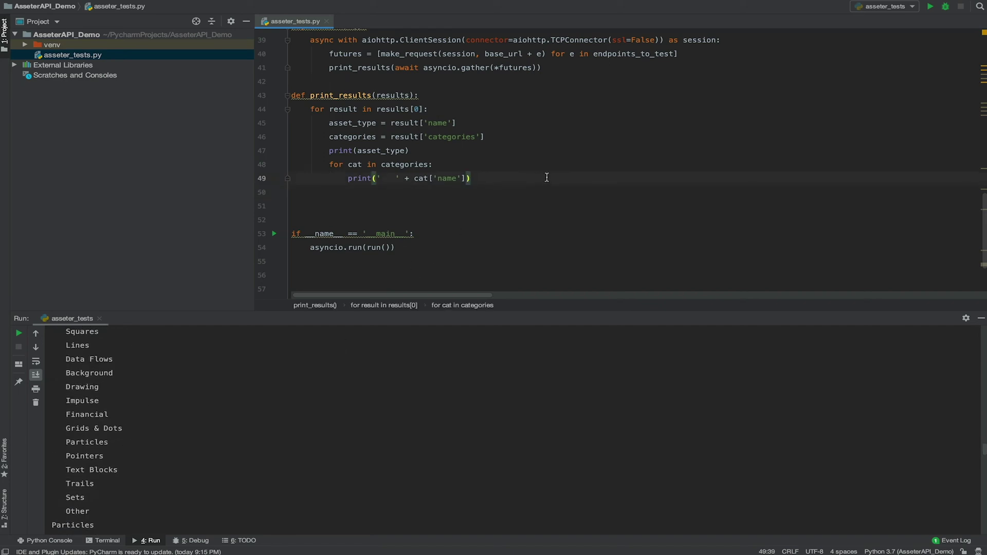
{"action": "key", "text": "Return"}
{"action": "type", "text": "subcat = cat['subcategories']"}
{"action": "key", "text": "Return"}
{"action": "type", "text": "for su in subcat:"}
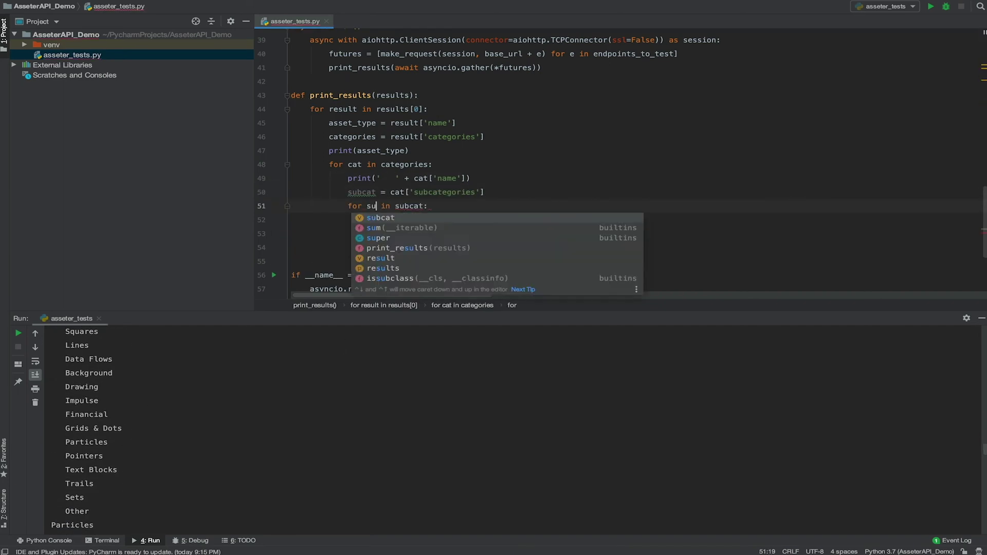
{"action": "type", "text": "b"}
{"action": "key", "text": "Return"}
{"action": "type", "text": "print('      ' + subcat['name'])"}
Step: Run asseter_tests and scroll up through the printed hierarchy
{"action": "right_click", "coordinate": [569, 186]}
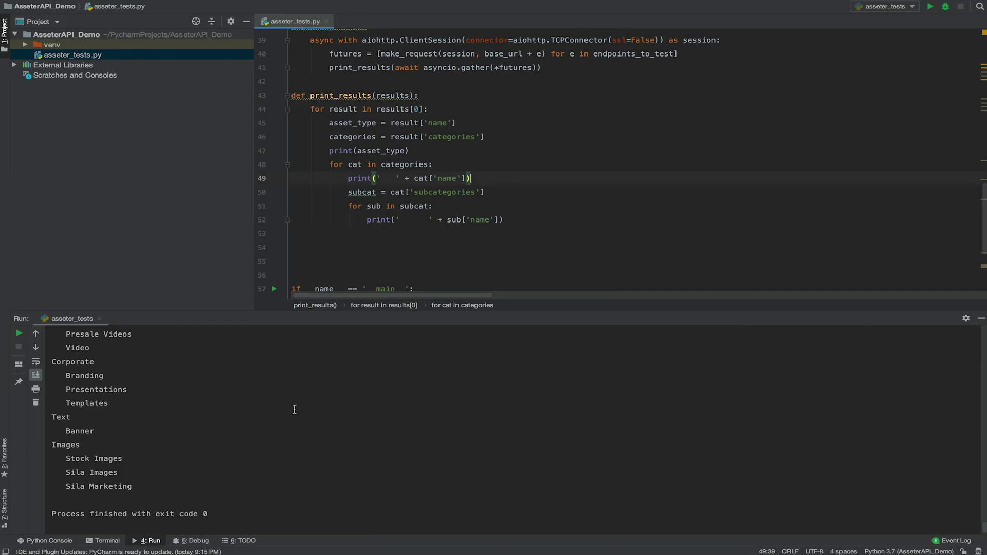
{"action": "scroll", "coordinate": [176, 458], "scroll_direction": "up", "scroll_amount": 10}
{"action": "scroll", "coordinate": [137, 458], "scroll_direction": "up", "scroll_amount": 5}
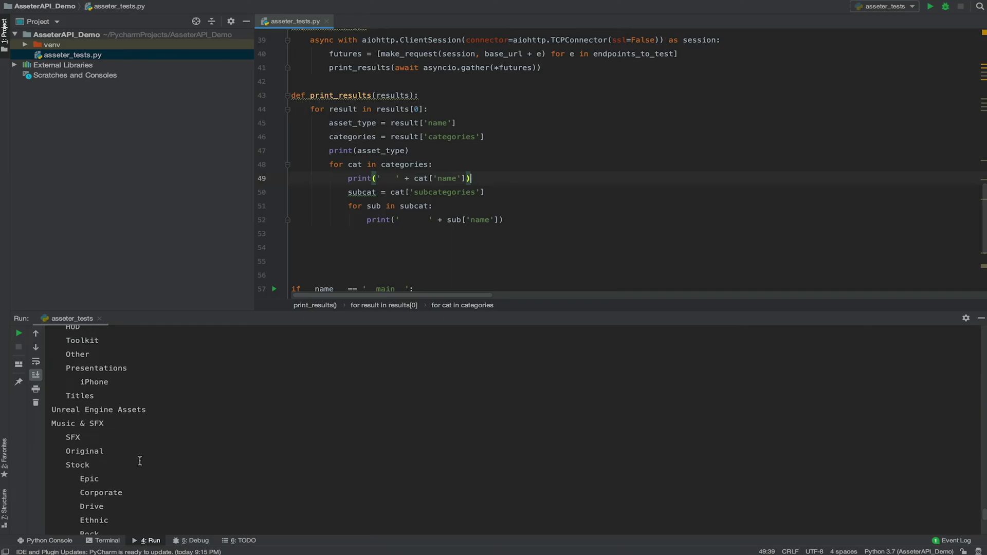
{"action": "scroll", "coordinate": [205, 463], "scroll_direction": "up", "scroll_amount": 5}
{"action": "scroll", "coordinate": [206, 468], "scroll_direction": "up", "scroll_amount": 5}
{"action": "scroll", "coordinate": [205, 467], "scroll_direction": "up", "scroll_amount": 5}
{"action": "scroll", "coordinate": [206, 469], "scroll_direction": "up", "scroll_amount": 5}
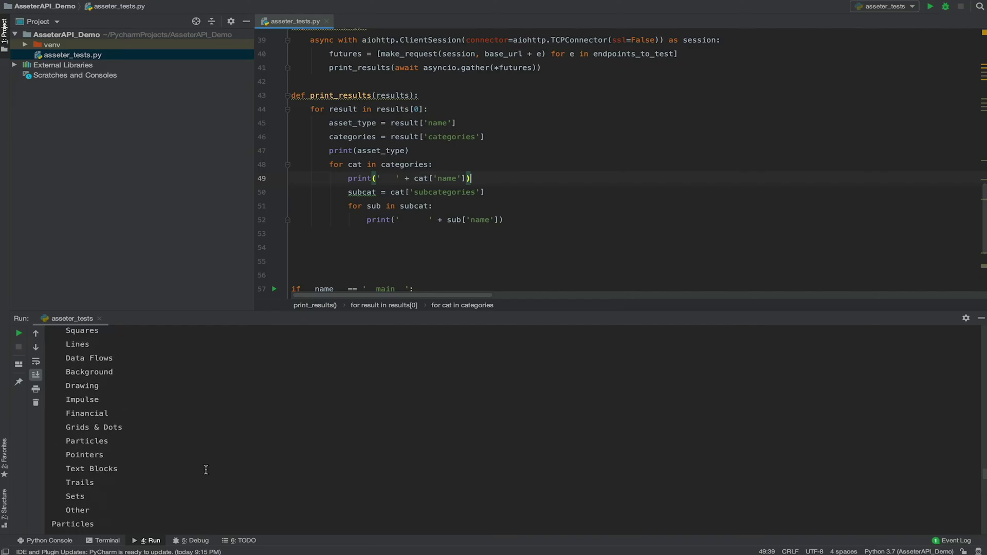
{"action": "scroll", "coordinate": [205, 468], "scroll_direction": "up", "scroll_amount": 5}
{"action": "scroll", "coordinate": [205, 469], "scroll_direction": "up", "scroll_amount": 5}
{"action": "scroll", "coordinate": [205, 469], "scroll_direction": "up", "scroll_amount": 5}
{"action": "scroll", "coordinate": [205, 468], "scroll_direction": "up", "scroll_amount": 5}
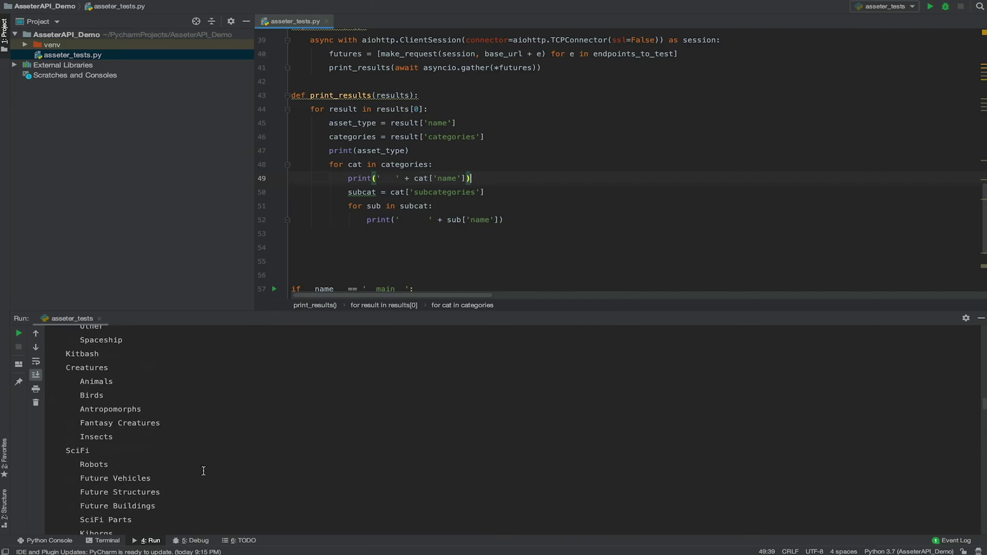
Step: Set a breakpoint on the subcategory print line and debug the script
{"action": "left_click", "coordinate": [275, 220]}
{"action": "right_click", "coordinate": [555, 234]}
{"action": "left_click", "coordinate": [596, 387]}
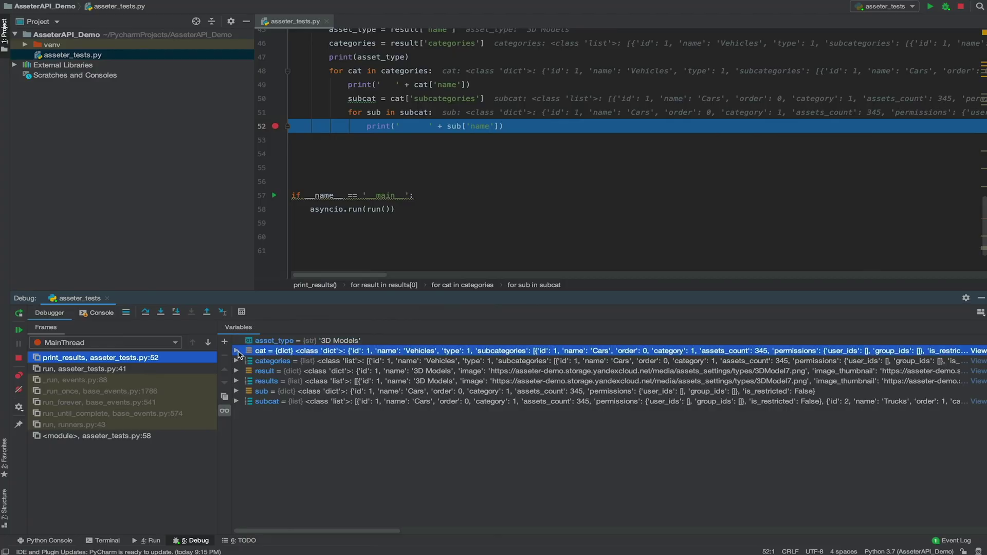
Step: Expand the categories list and the Outdoor category in the debug variables
{"action": "left_click", "coordinate": [236, 361]}
{"action": "left_click", "coordinate": [257, 411]}
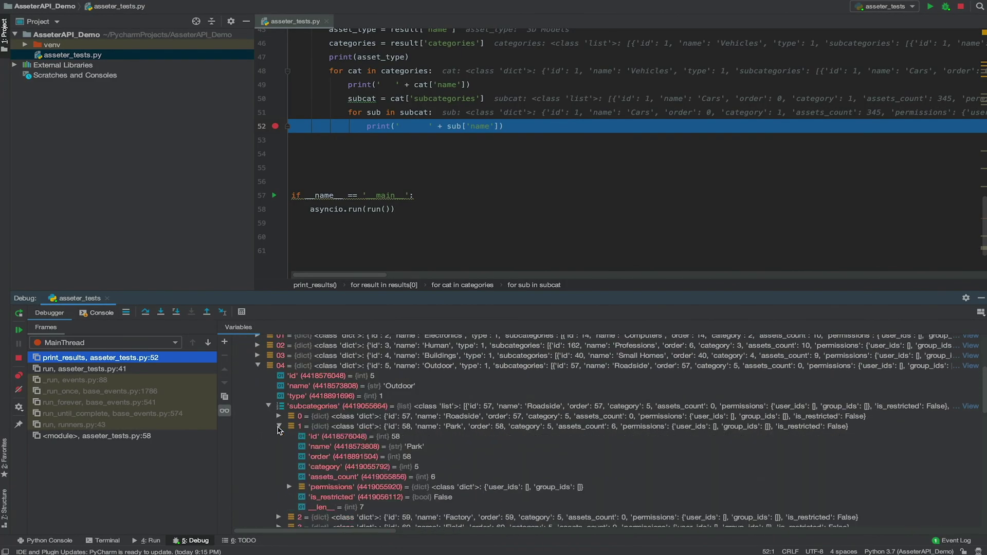
{"action": "scroll", "coordinate": [293, 406], "scroll_direction": "down", "scroll_amount": 3}
{"action": "scroll", "coordinate": [303, 437], "scroll_direction": "down", "scroll_amount": 4}
{"action": "scroll", "coordinate": [316, 468], "scroll_direction": "down", "scroll_amount": 5}
Step: Inspect an attribute's type and Render Engines items, then expand Creative Concepts' fields
{"action": "left_click", "coordinate": [247, 461]}
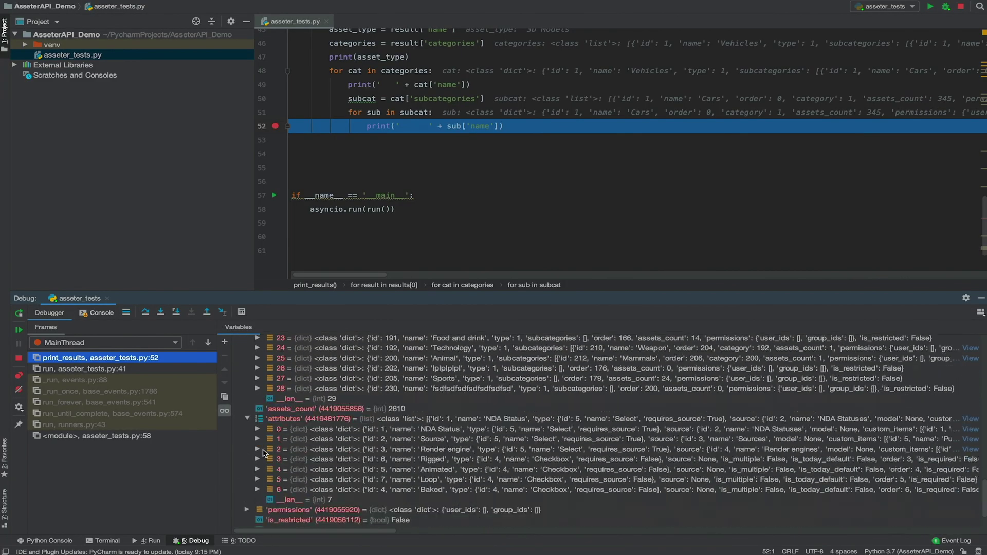
{"action": "left_click", "coordinate": [268, 460]}
{"action": "left_click", "coordinate": [268, 393]}
{"action": "left_click", "coordinate": [273, 457]}
{"action": "left_click", "coordinate": [278, 485]}
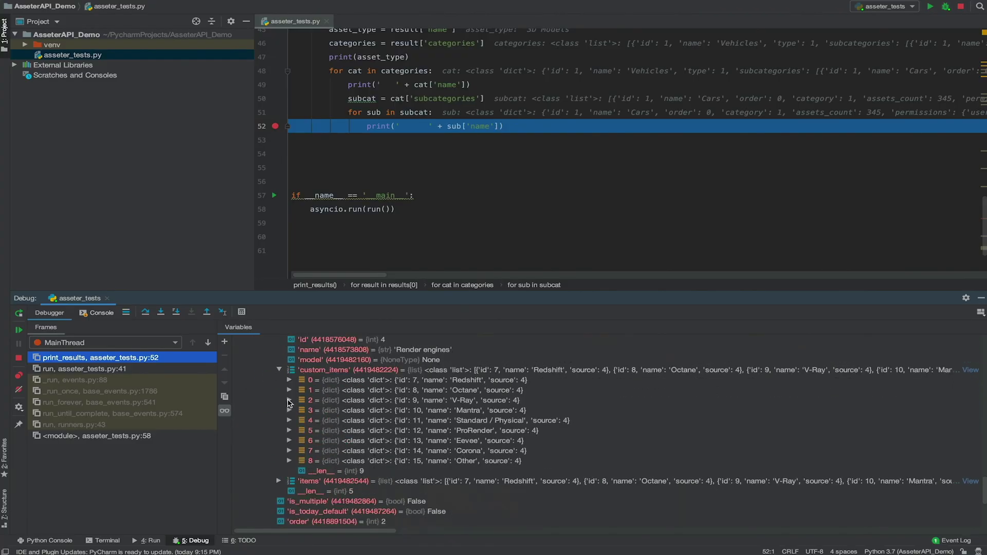
{"action": "left_click", "coordinate": [288, 410]}
{"action": "left_click", "coordinate": [279, 369]}
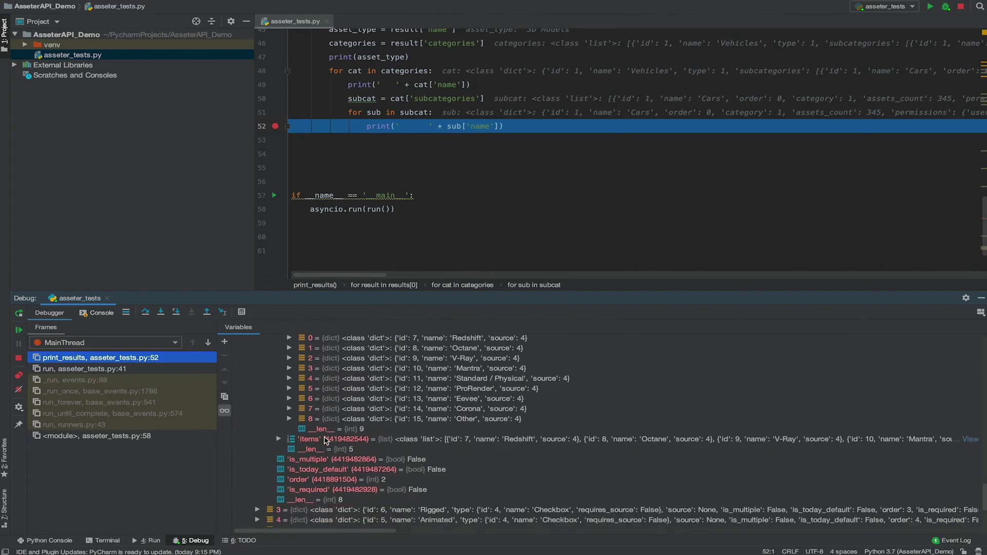
{"action": "scroll", "coordinate": [288, 437], "scroll_direction": "down", "scroll_amount": 5}
{"action": "left_click", "coordinate": [257, 401]}
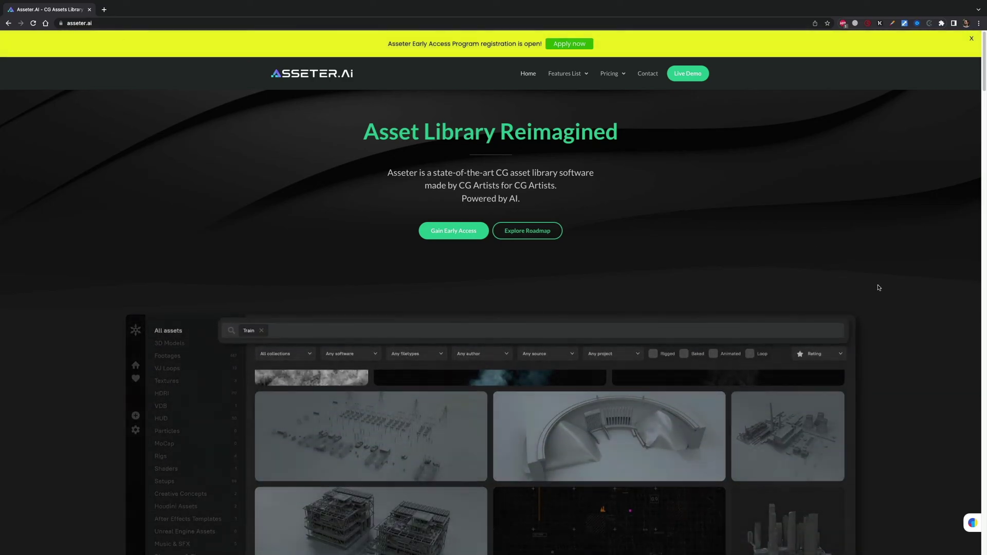
Step: Browse down the asseter.ai home page and back, then open Gain Early Access
{"action": "scroll", "coordinate": [877, 286], "scroll_direction": "down", "scroll_amount": 2}
{"action": "scroll", "coordinate": [877, 286], "scroll_direction": "down", "scroll_amount": 2}
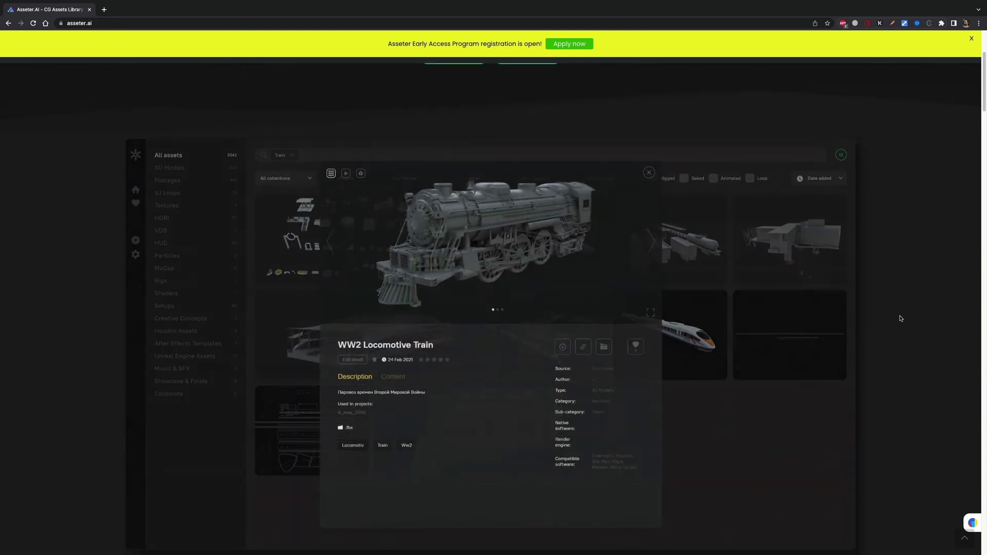
{"action": "scroll", "coordinate": [899, 320], "scroll_direction": "down", "scroll_amount": 3}
{"action": "scroll", "coordinate": [895, 320], "scroll_direction": "down", "scroll_amount": 3}
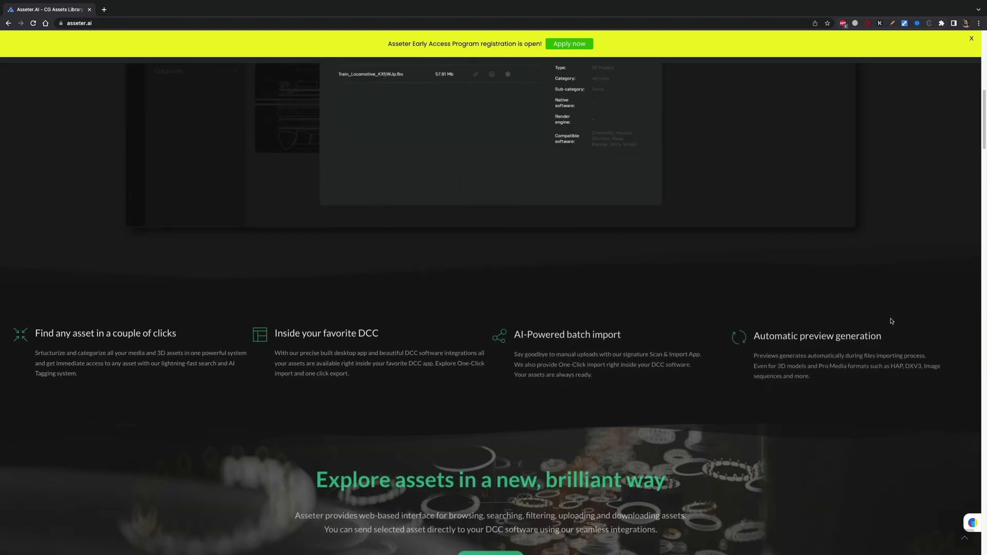
{"action": "scroll", "coordinate": [892, 322], "scroll_direction": "down", "scroll_amount": 1}
{"action": "scroll", "coordinate": [891, 322], "scroll_direction": "up", "scroll_amount": 5}
{"action": "scroll", "coordinate": [891, 322], "scroll_direction": "up", "scroll_amount": 5}
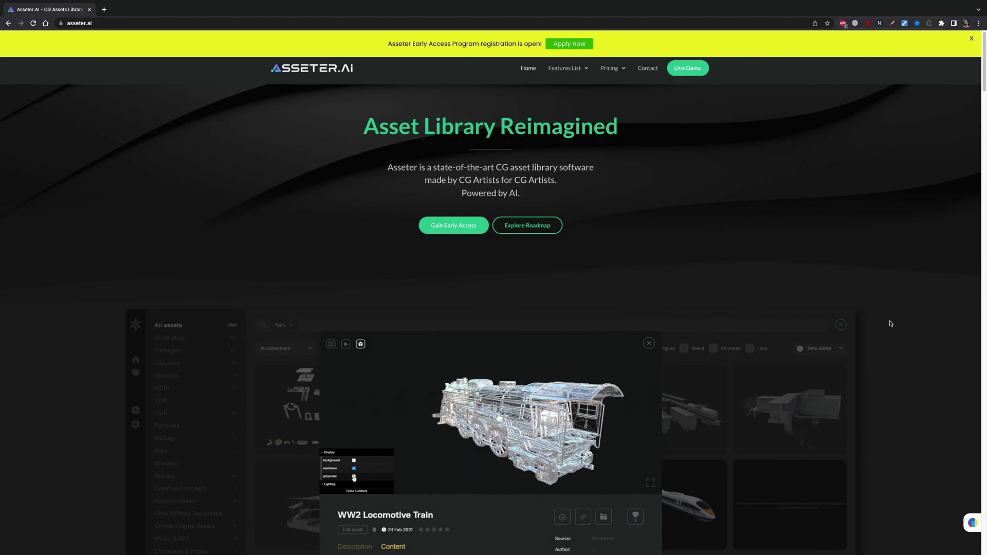
{"action": "left_click", "coordinate": [569, 44]}
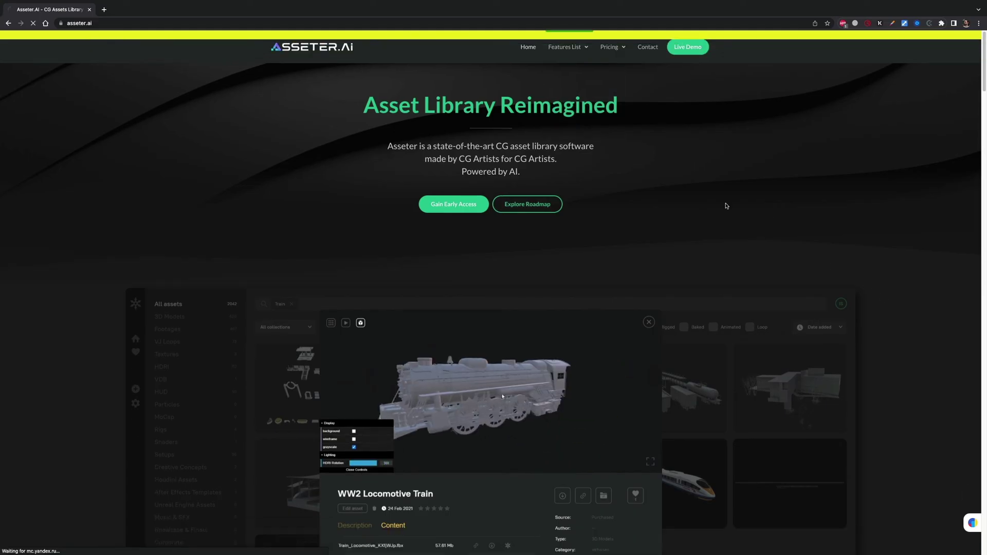